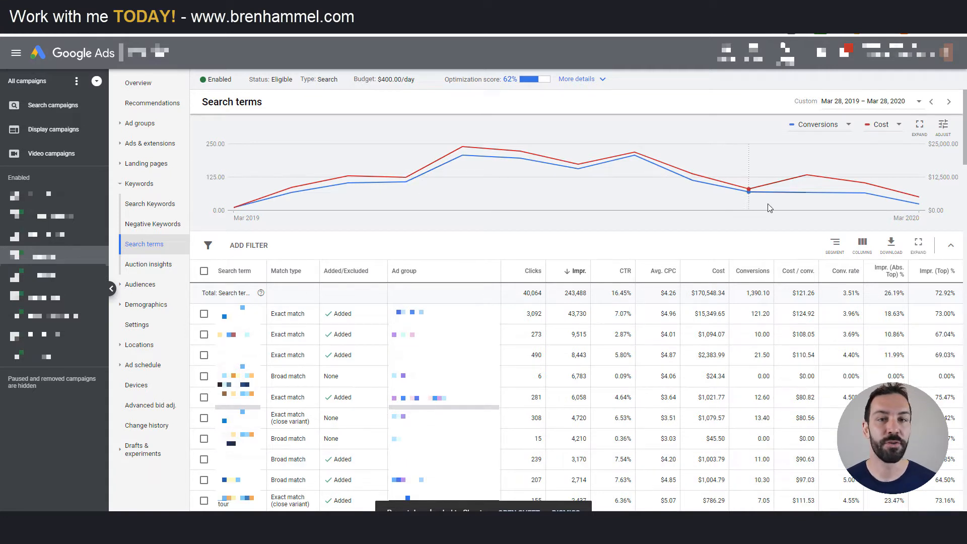
Check the available download formats for the Google Ads search terms report
mouse_move(776, 205)
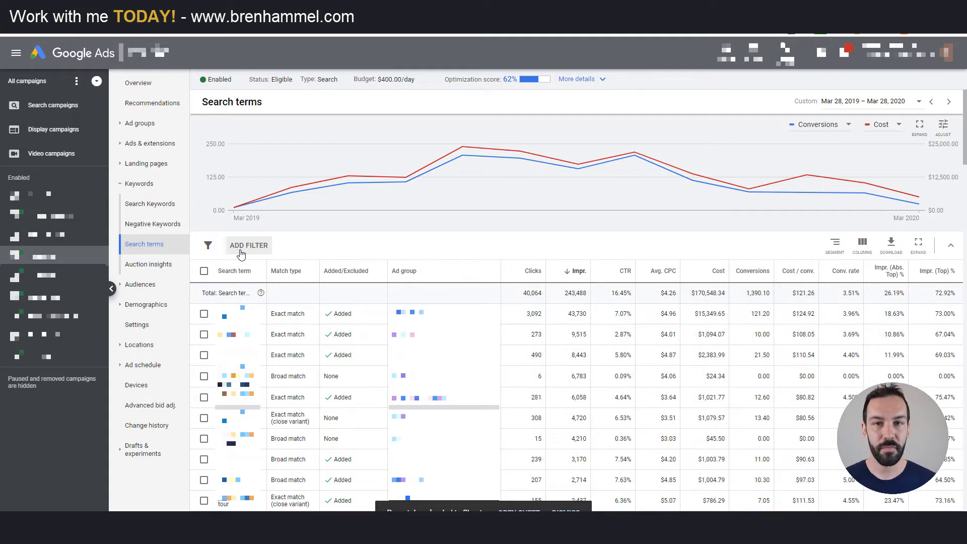
click(893, 247)
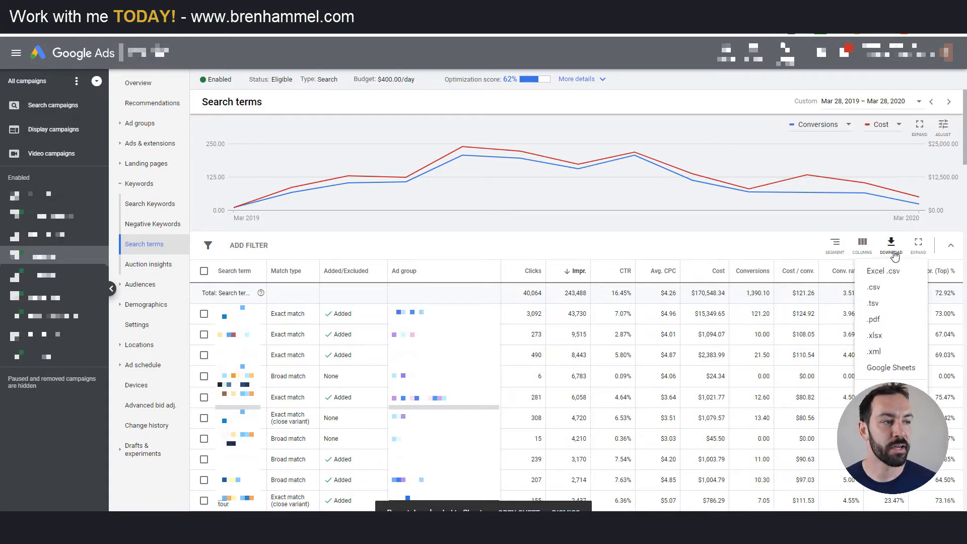
click(648, 253)
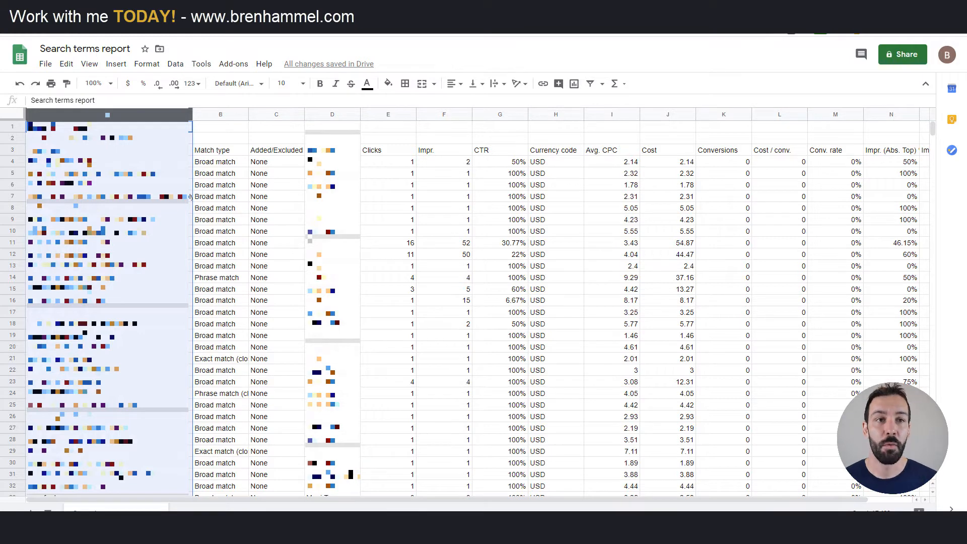
Switch to the exported report in Google Sheets and create a filter over the whole table, from header row 3 to the last row
click(142, 152)
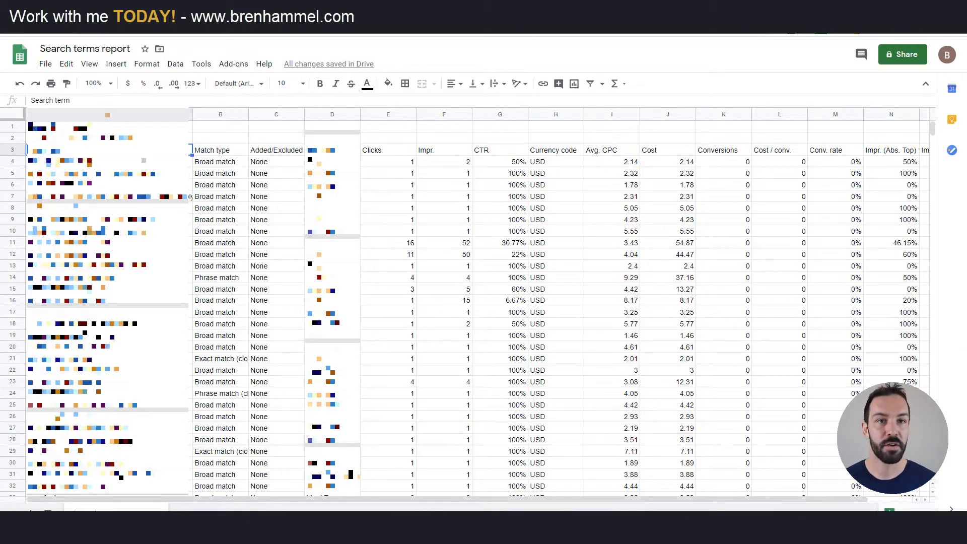
key(ctrl+shift+Right)
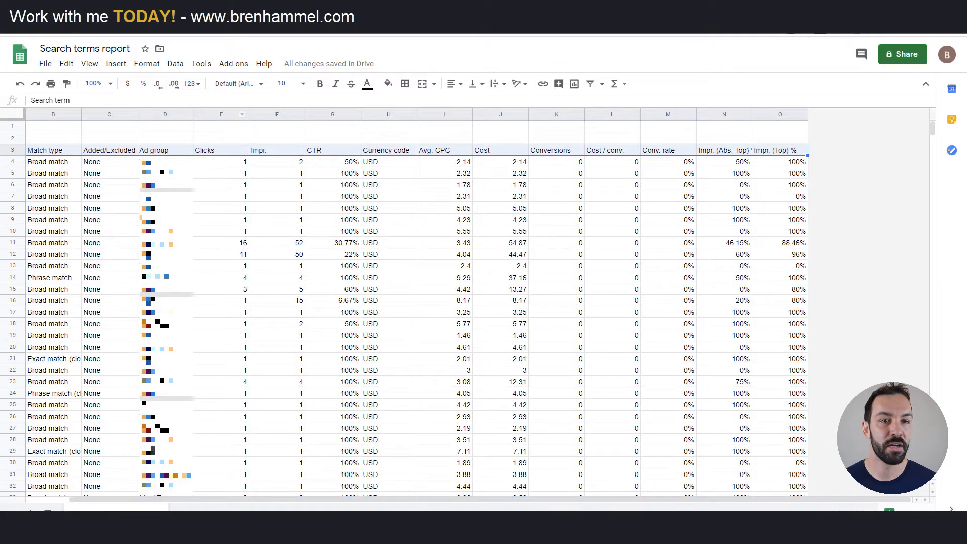
drag(283, 500, 186, 497)
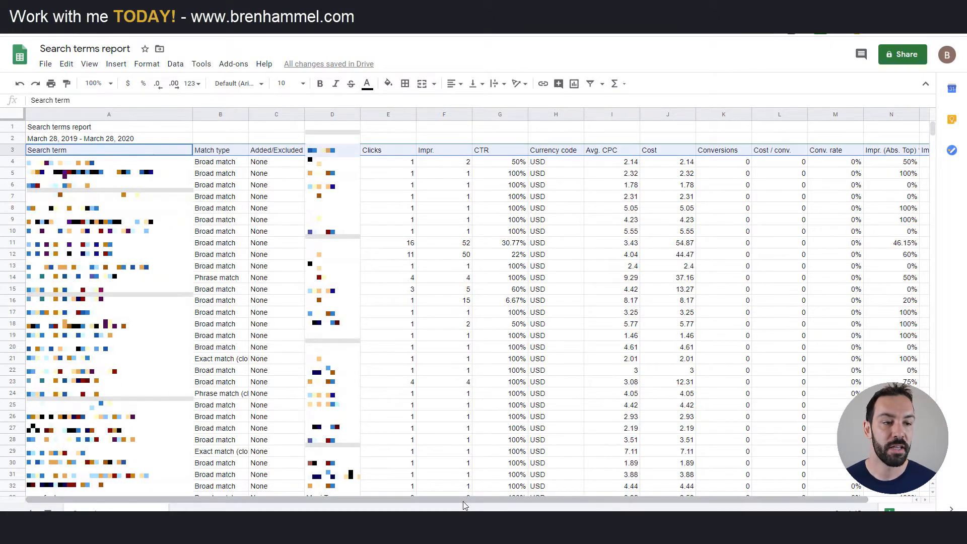
drag(463, 500, 549, 505)
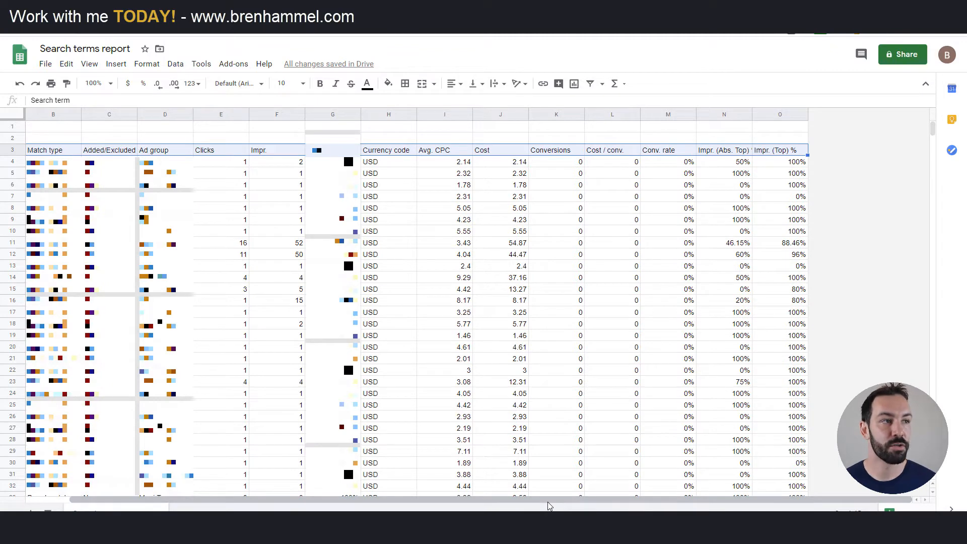
key(ctrl+shift+Down)
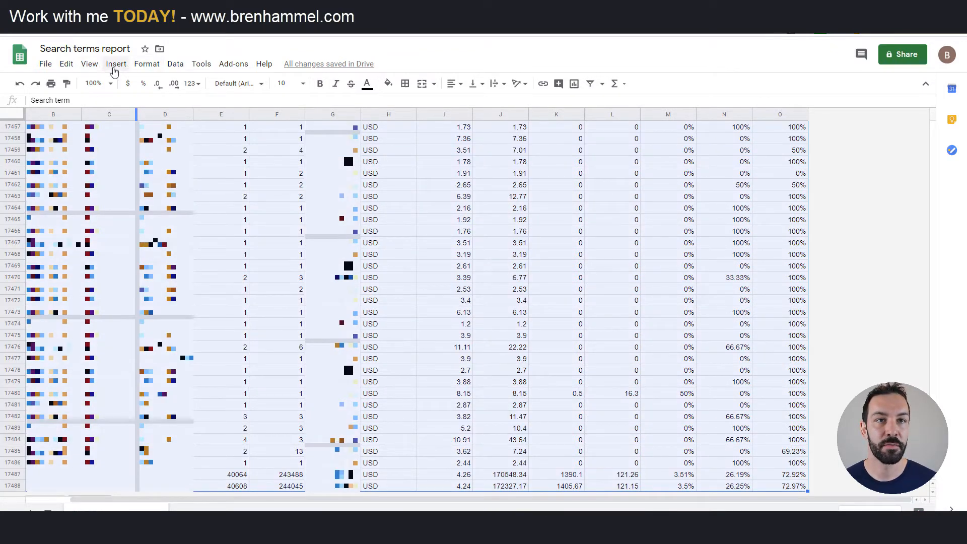
click(174, 64)
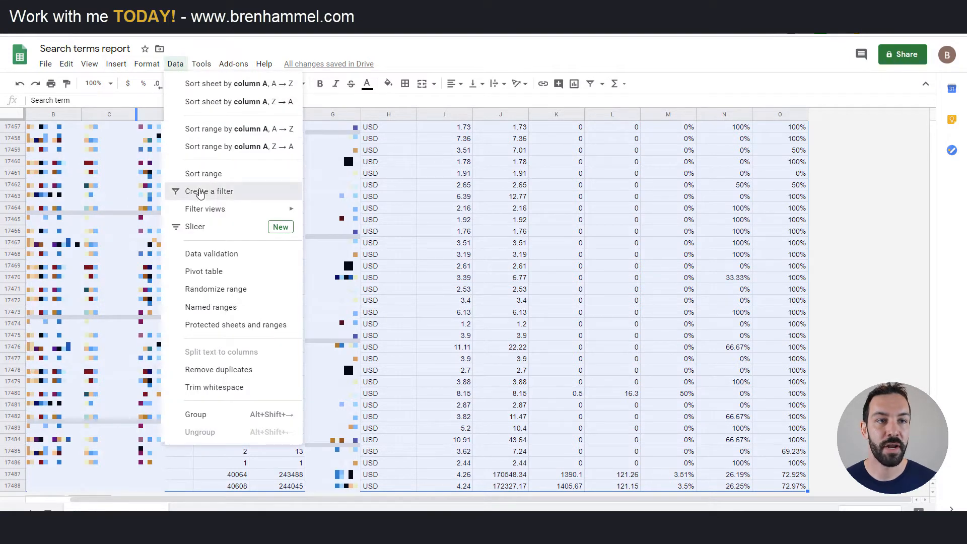
click(202, 192)
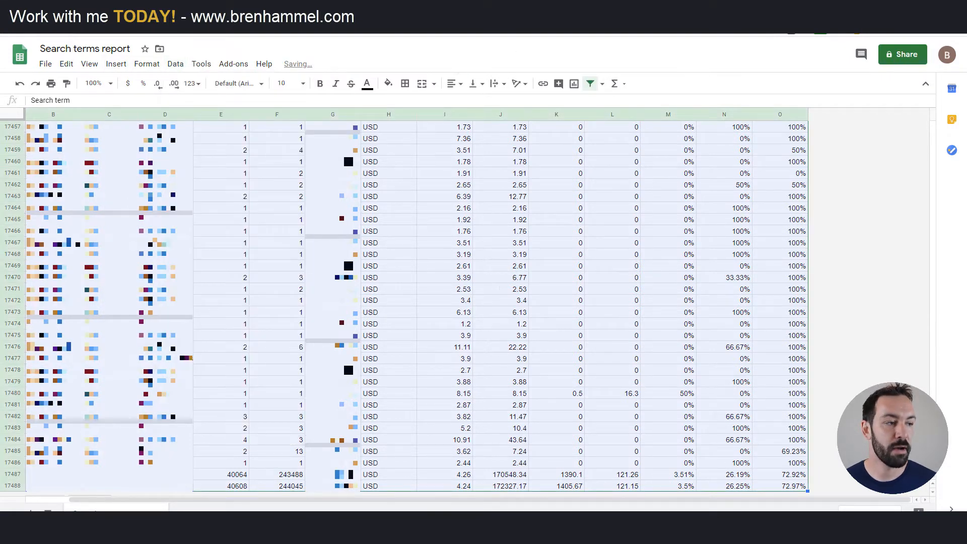
drag(932, 472, 928, 98)
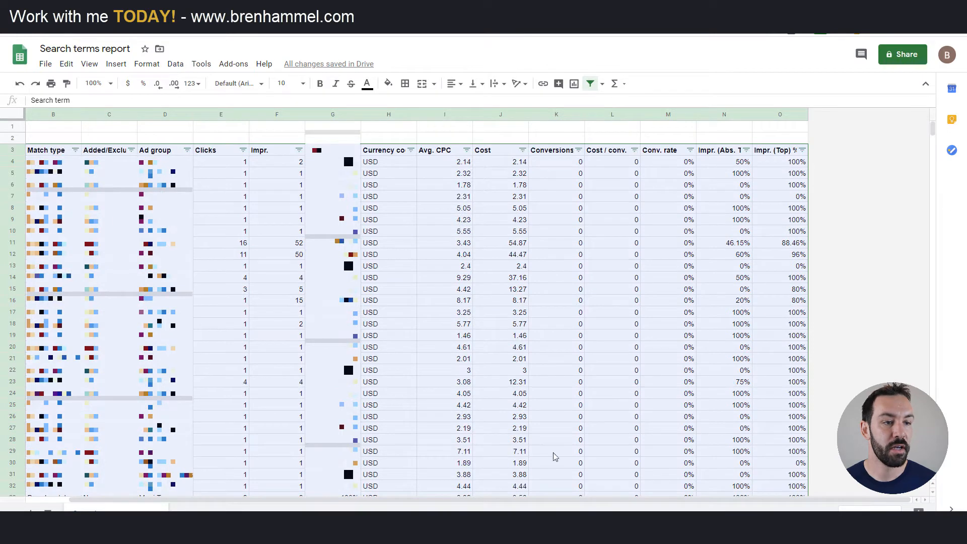
drag(422, 501, 373, 500)
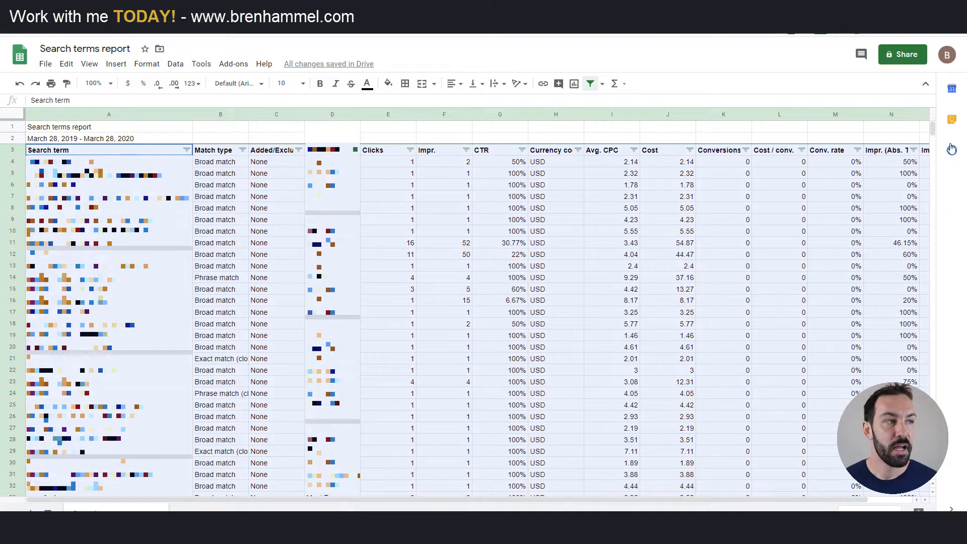
Examine the total rows at the end of the table, particularly the overall cost per conversion
drag(933, 129, 933, 496)
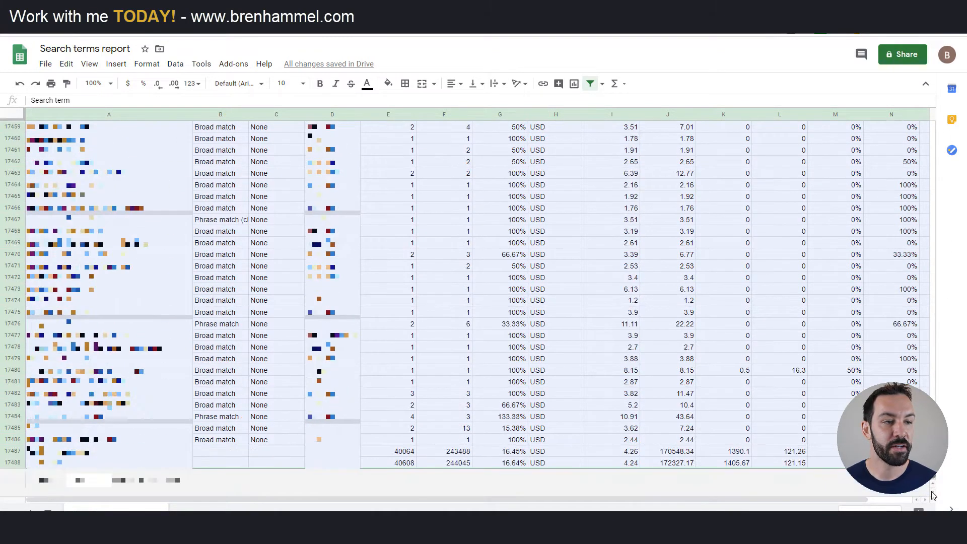
drag(460, 497, 478, 510)
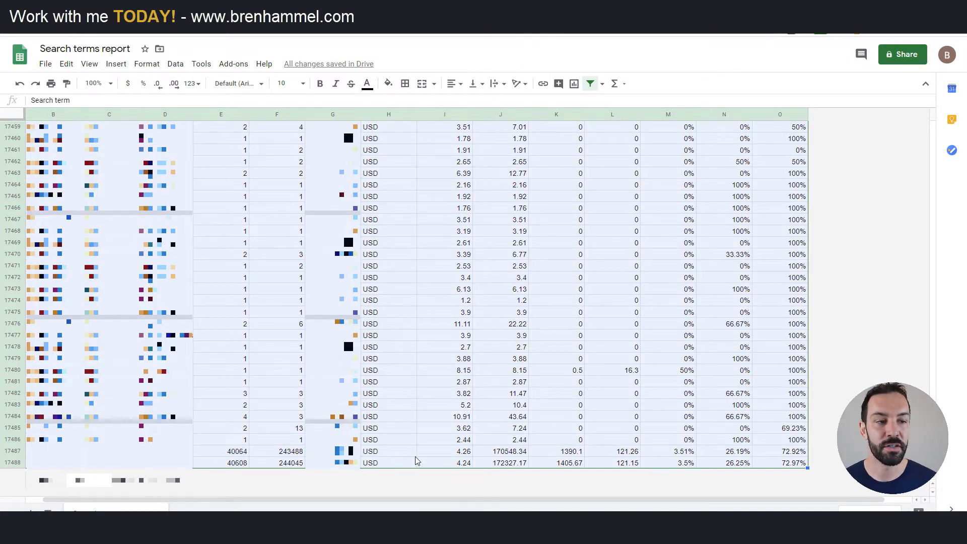
click(622, 453)
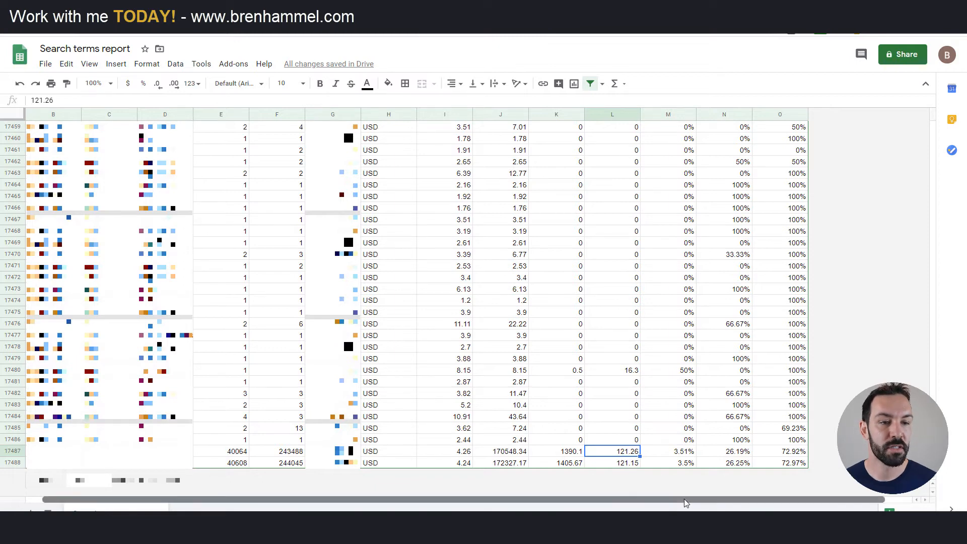
drag(672, 500, 620, 500)
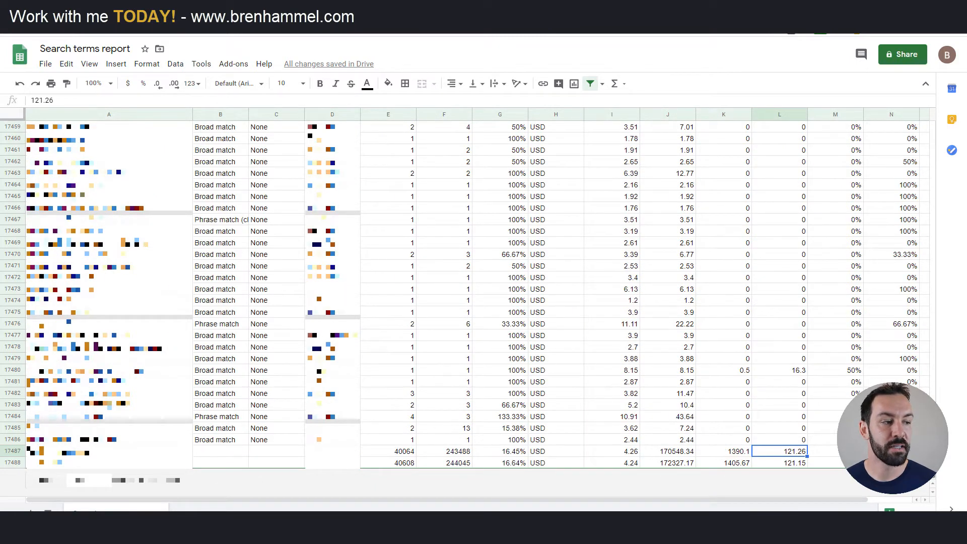
Filter the Cost column by condition to values greater than or equal to 121
drag(934, 474, 892, 107)
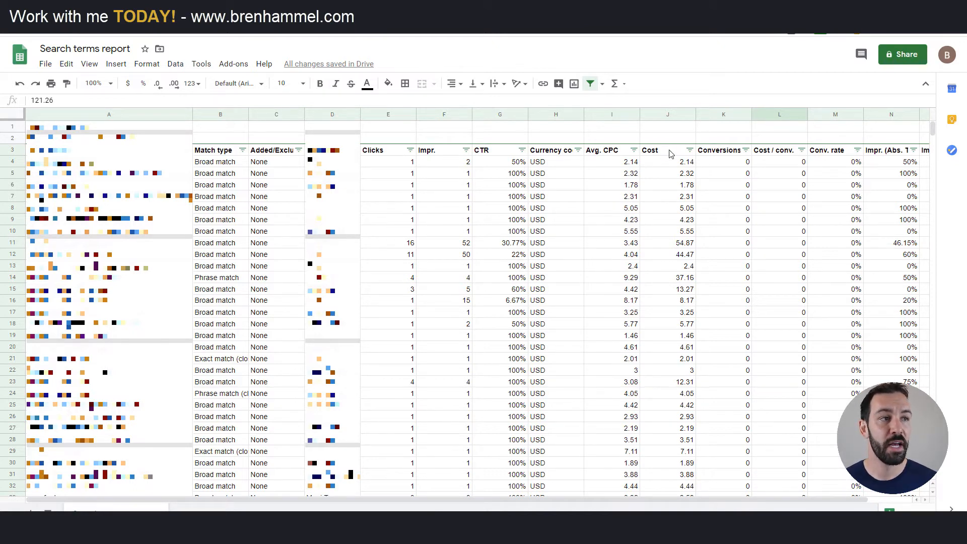
click(689, 150)
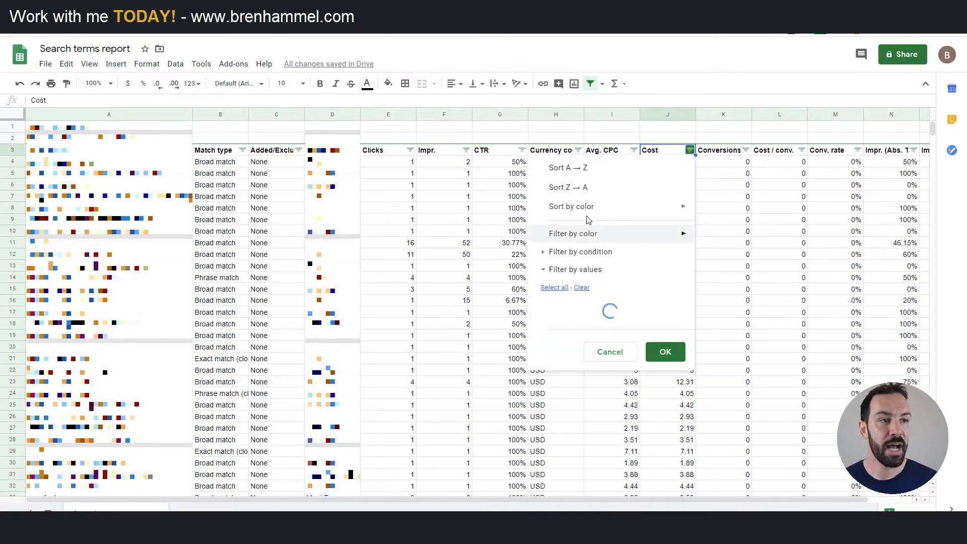
mouse_move(594, 236)
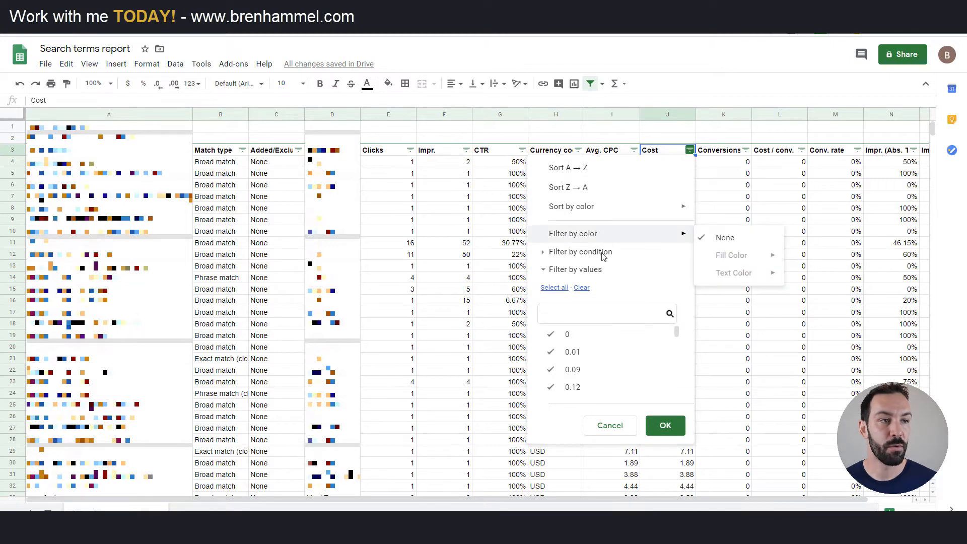
click(573, 252)
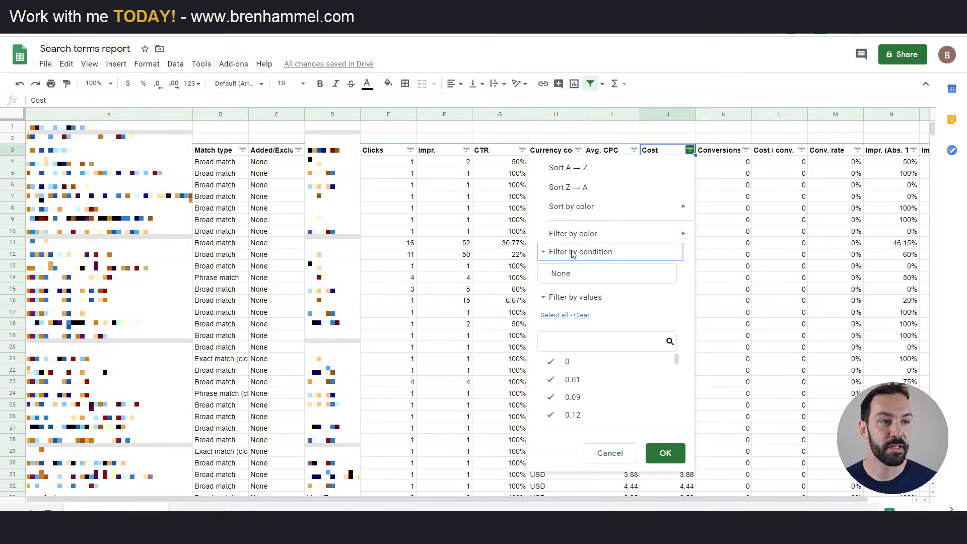
click(574, 272)
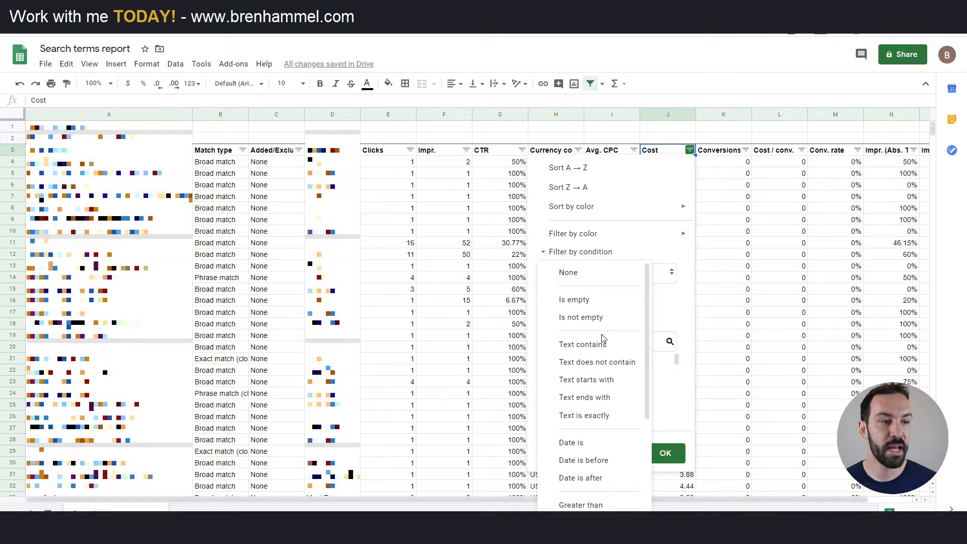
scroll(589, 382, down, 3)
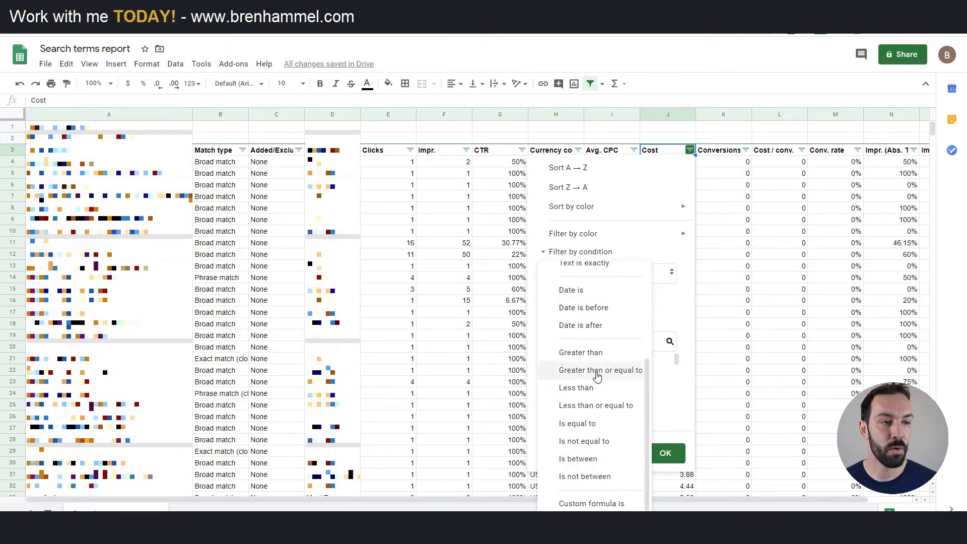
click(597, 372)
click(587, 300)
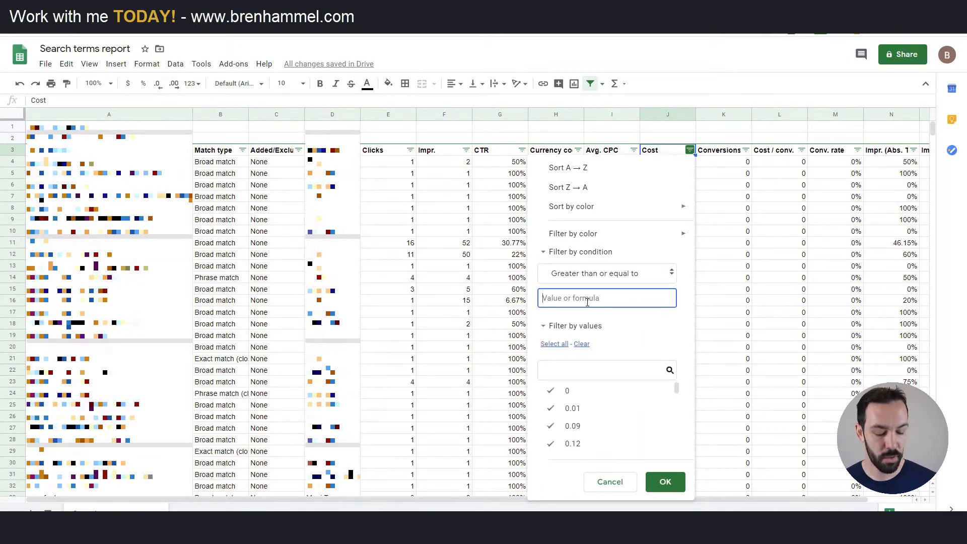
text(121)
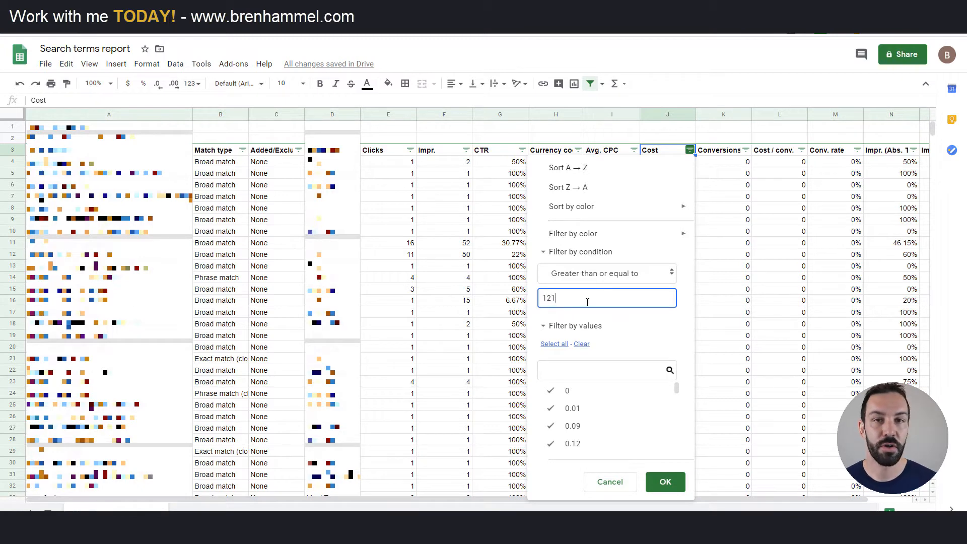
click(670, 492)
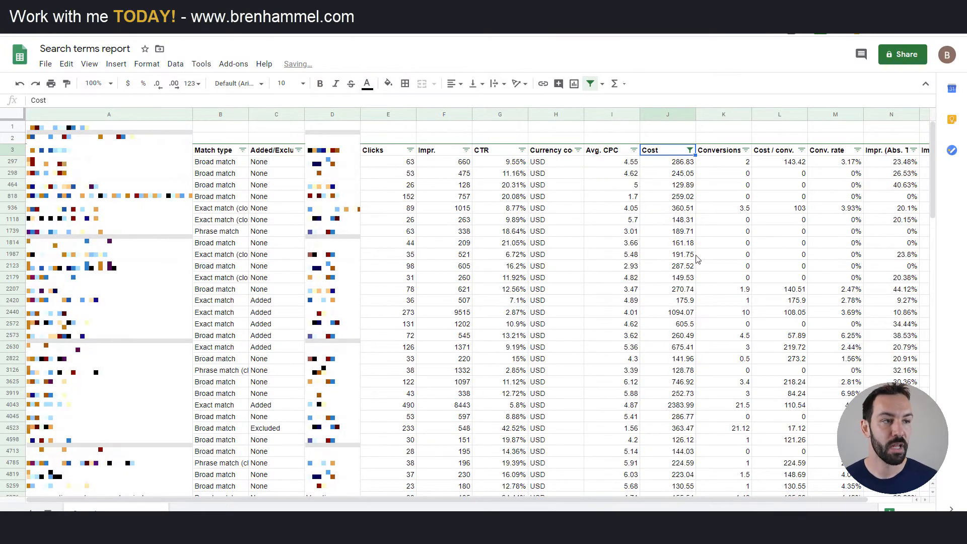
Sort the filtered table by Conversions in Z → A order and delete the two total rows directly beneath the header
mouse_move(933, 161)
mouse_down()
mouse_move(932, 376)
mouse_move(938, 160)
mouse_up()
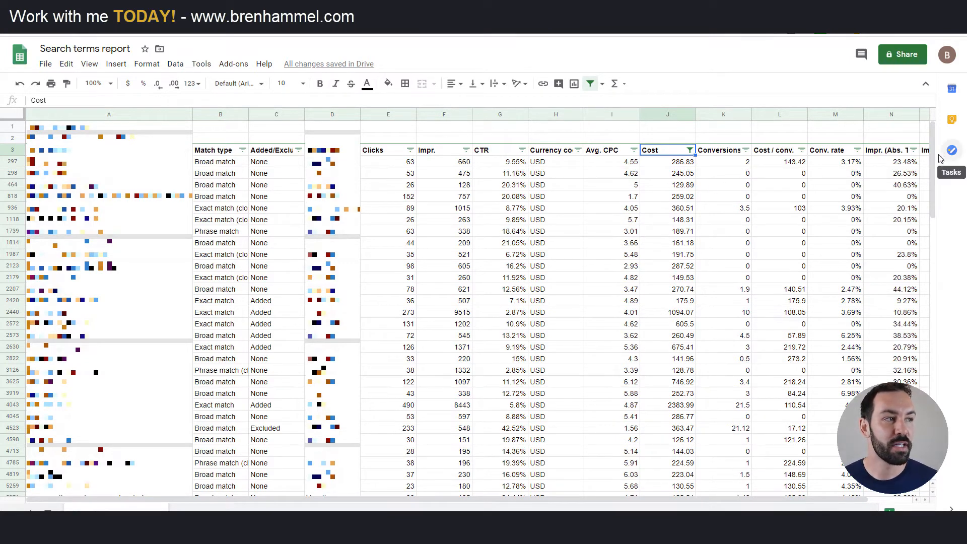
mouse_move(933, 161)
mouse_down()
mouse_move(946, 403)
mouse_move(933, 146)
mouse_up()
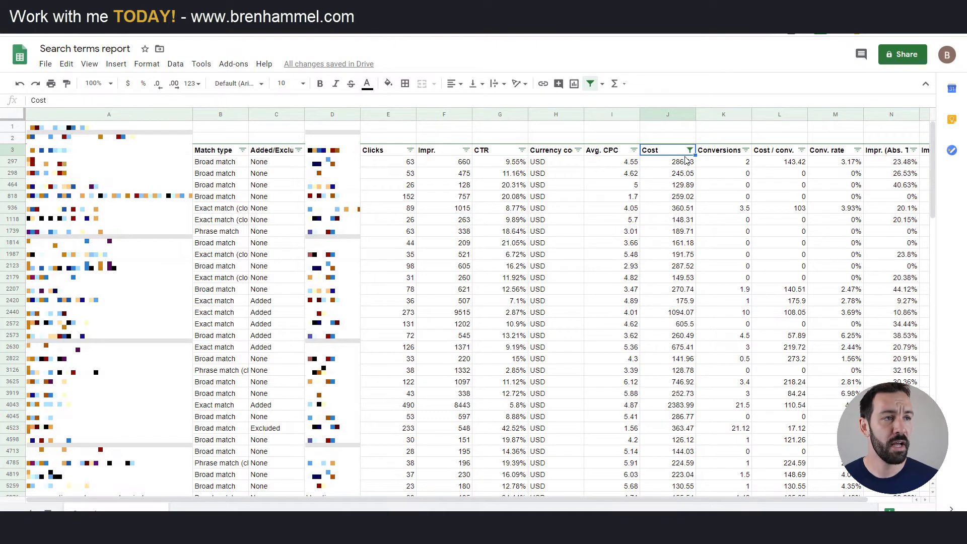
click(745, 151)
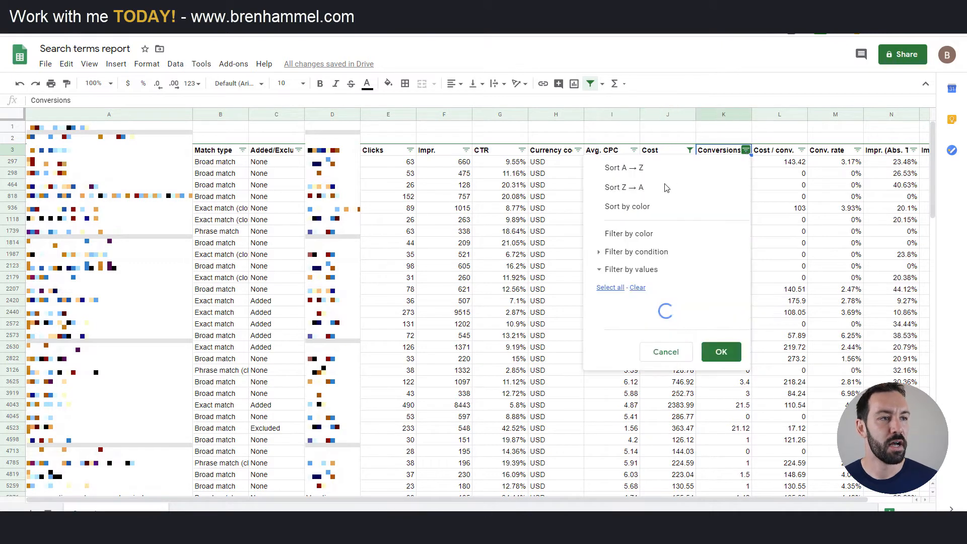
click(630, 194)
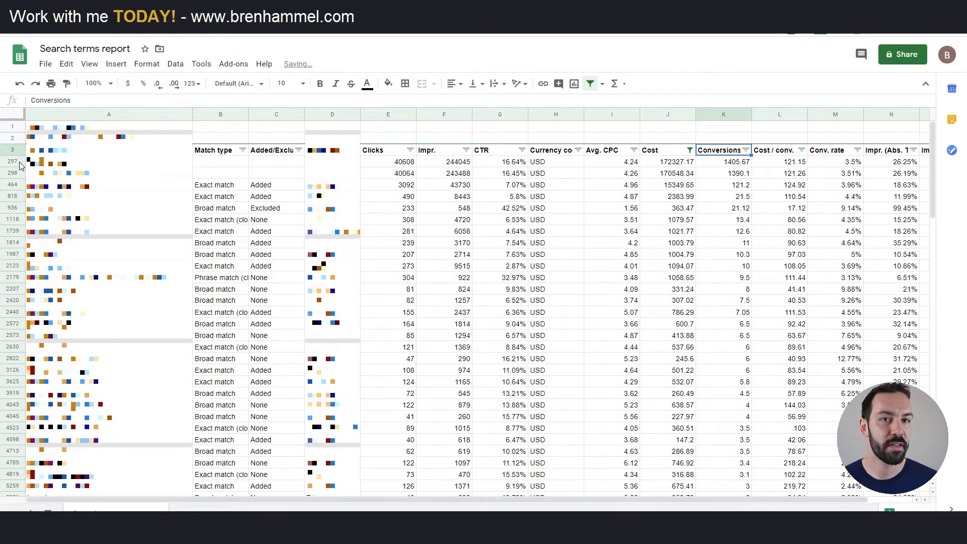
drag(21, 163, 20, 174)
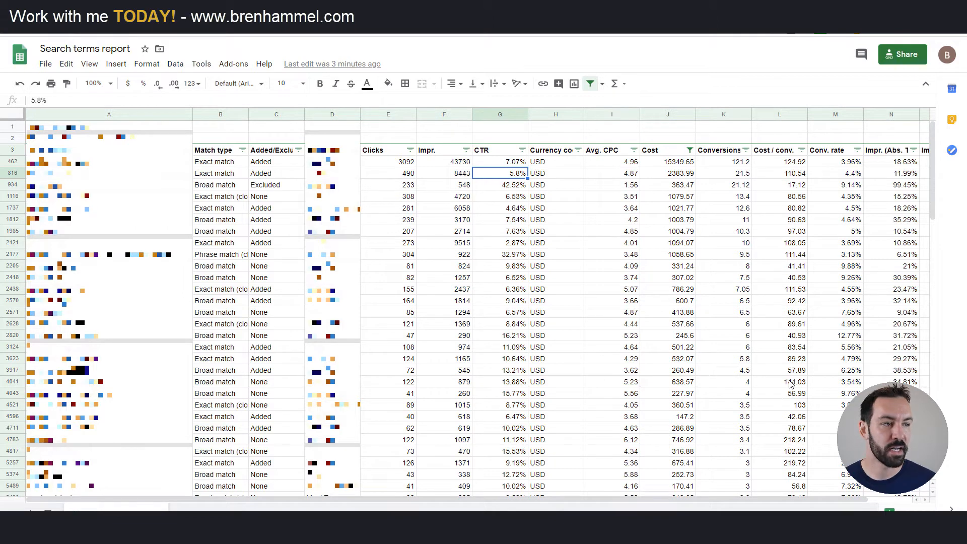
Review the cost per conversion of the sorted search terms, down to those without conversions
scroll(790, 384, down, 3)
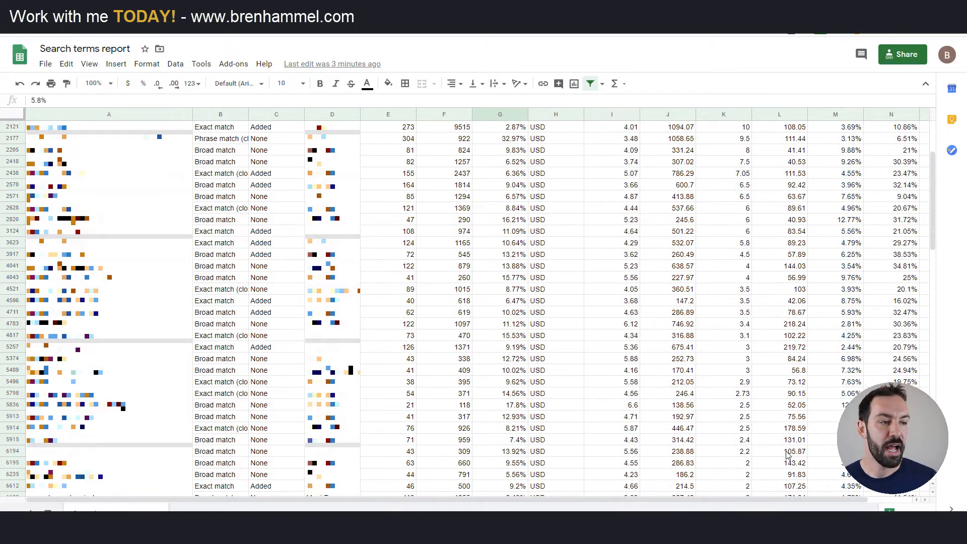
scroll(789, 454, down, 5)
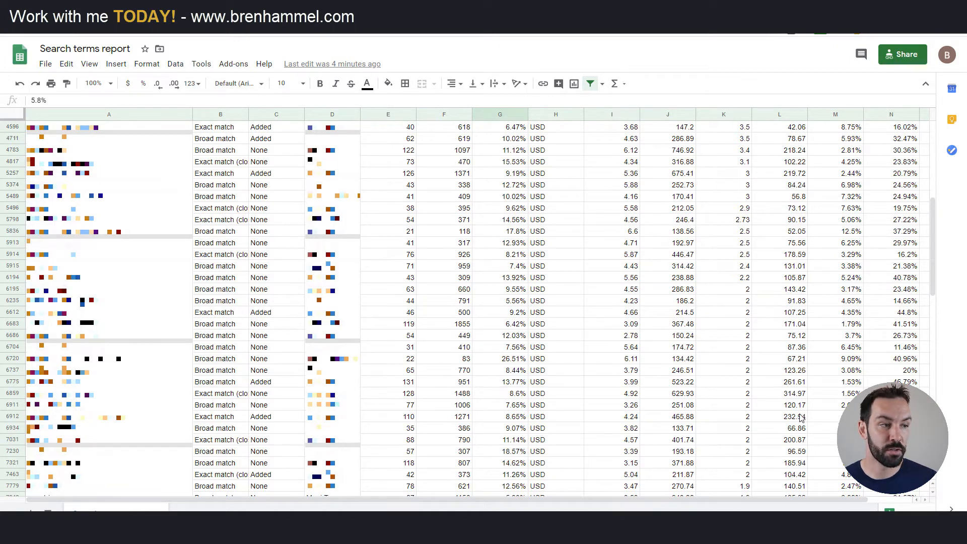
scroll(795, 420, down, 2)
scroll(793, 422, down, 5)
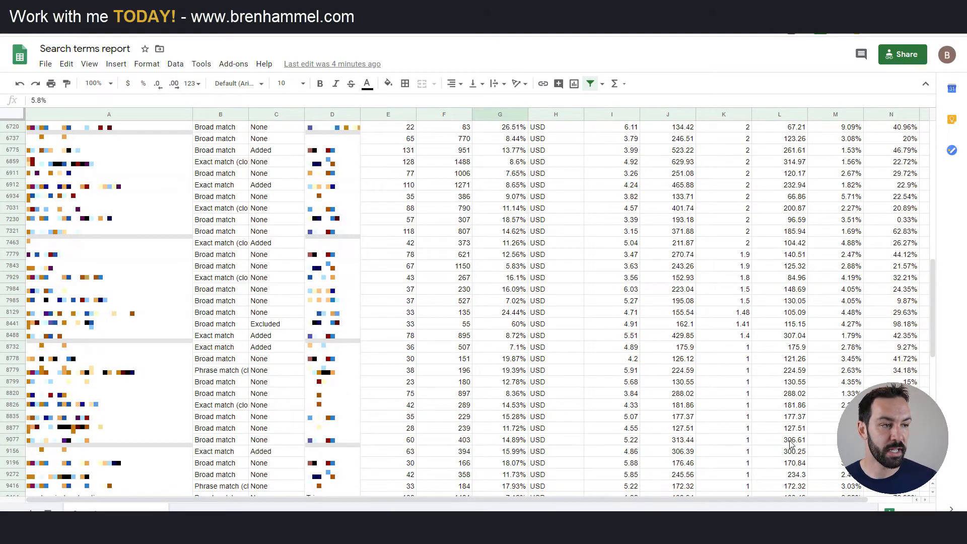
scroll(799, 407, down, 3)
scroll(798, 407, down, 3)
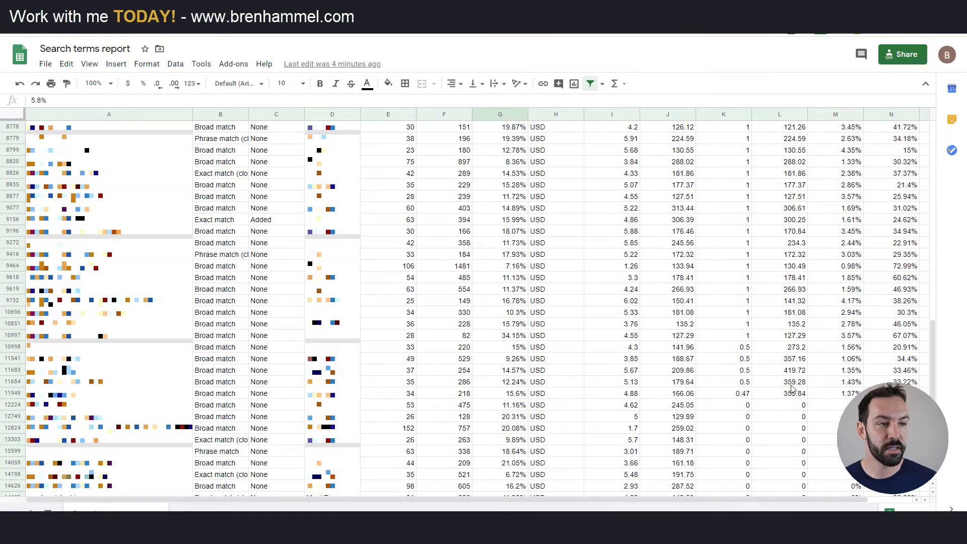
scroll(792, 388, down, 2)
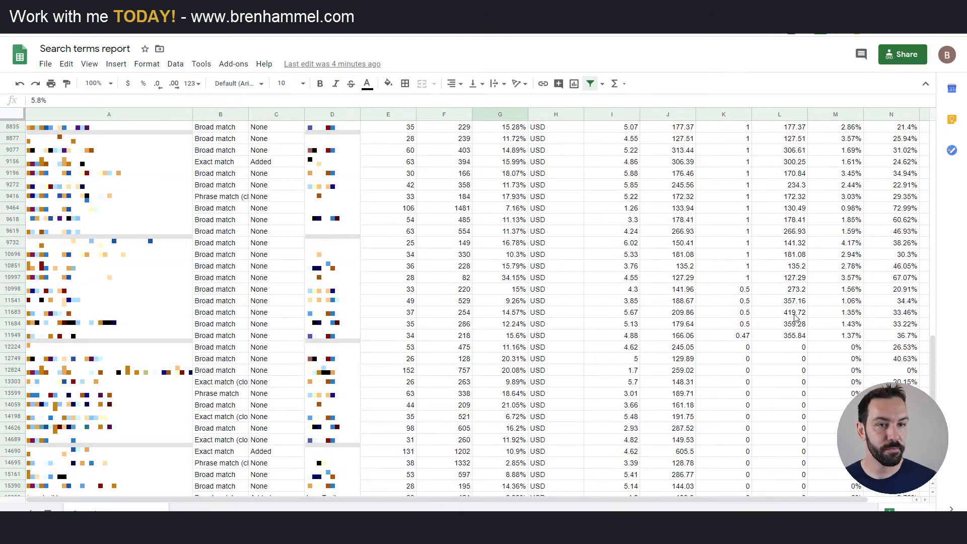
Review the search terms without conversions at the end of the sorted table, including their cost and clicks
scroll(796, 317, down, 3)
scroll(795, 316, down, 2)
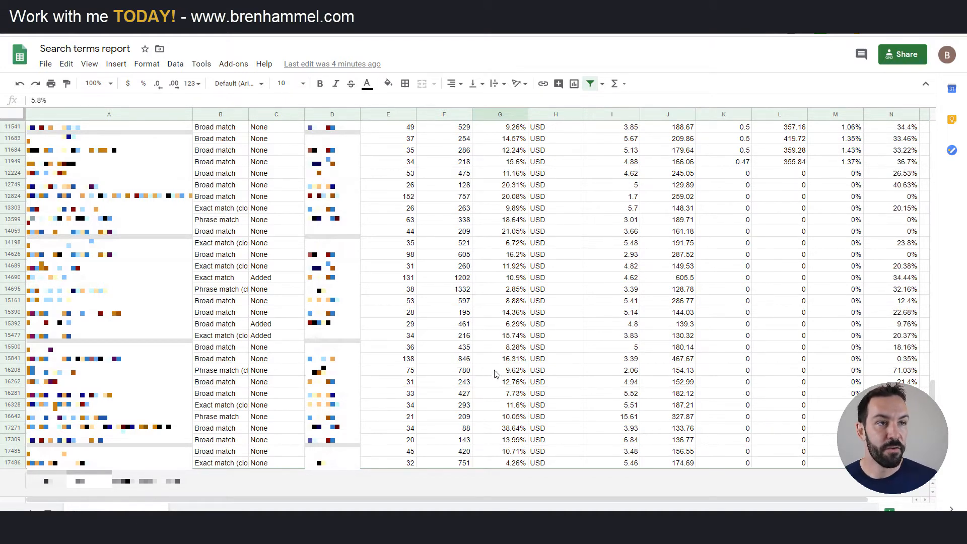
scroll(497, 372, up, 2)
scroll(498, 372, up, 2)
scroll(503, 383, down, 5)
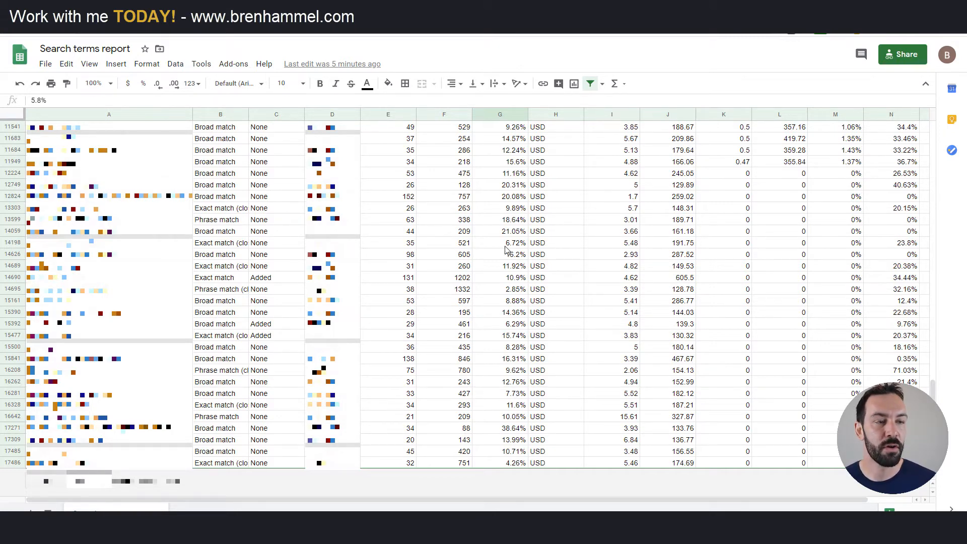
scroll(506, 251, up, 20)
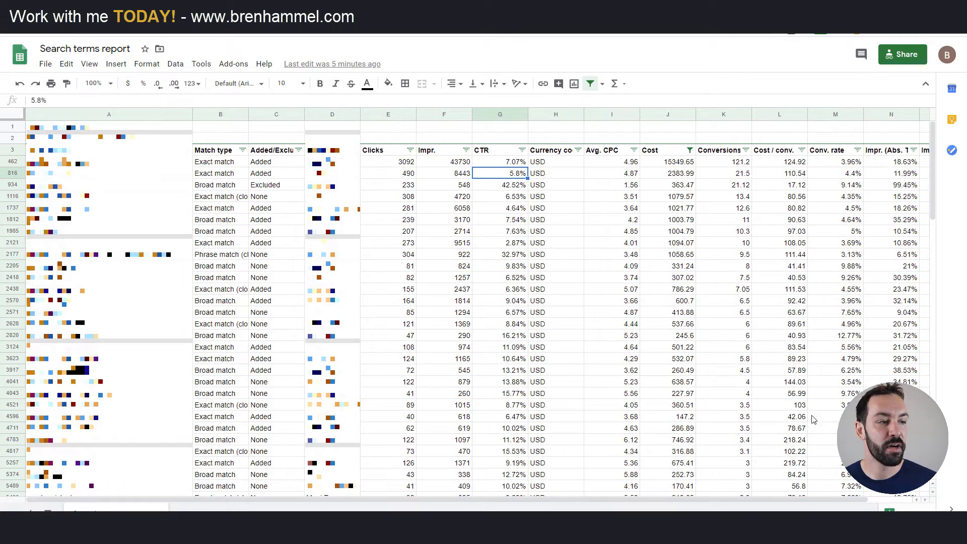
Widen the Impr. (Abs. Top) % column until its full header fits
drag(787, 497, 814, 495)
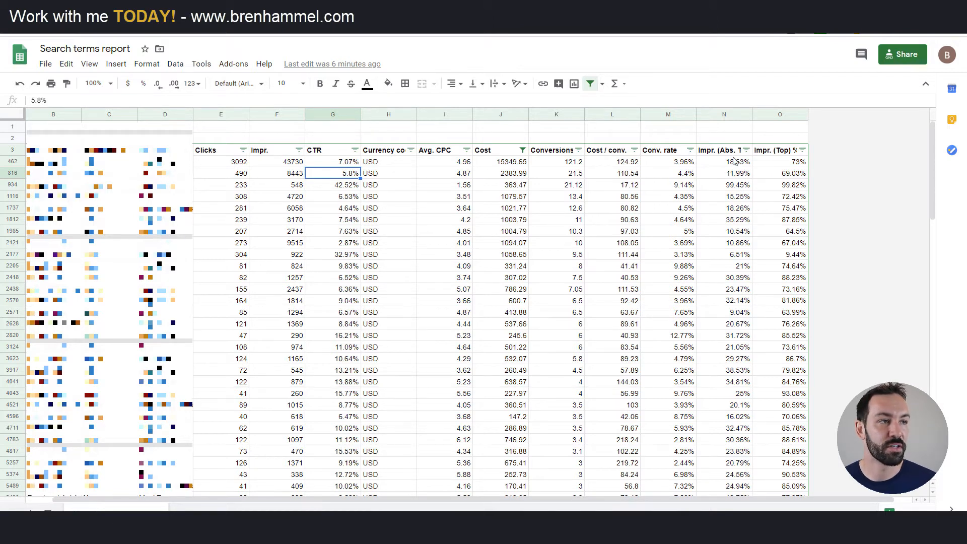
drag(751, 117, 776, 116)
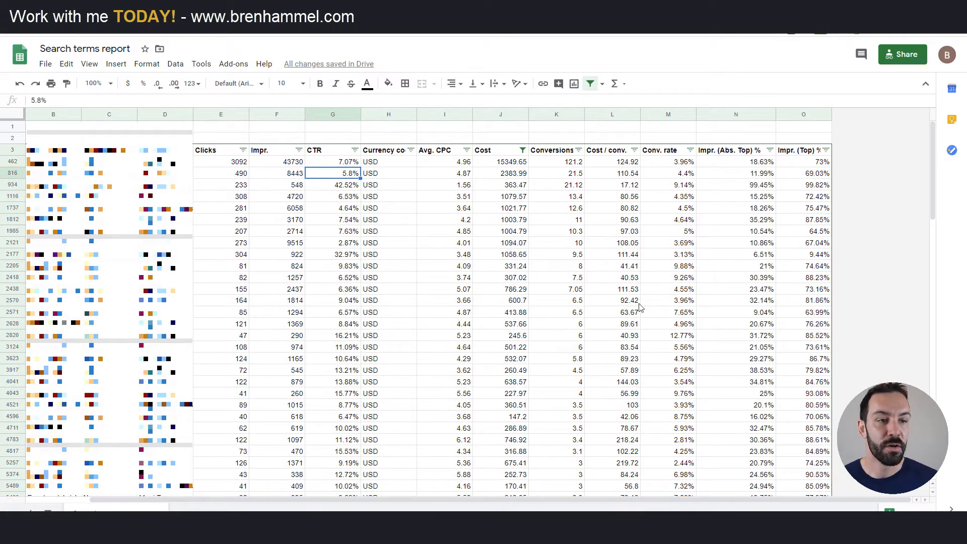
drag(472, 498, 405, 498)
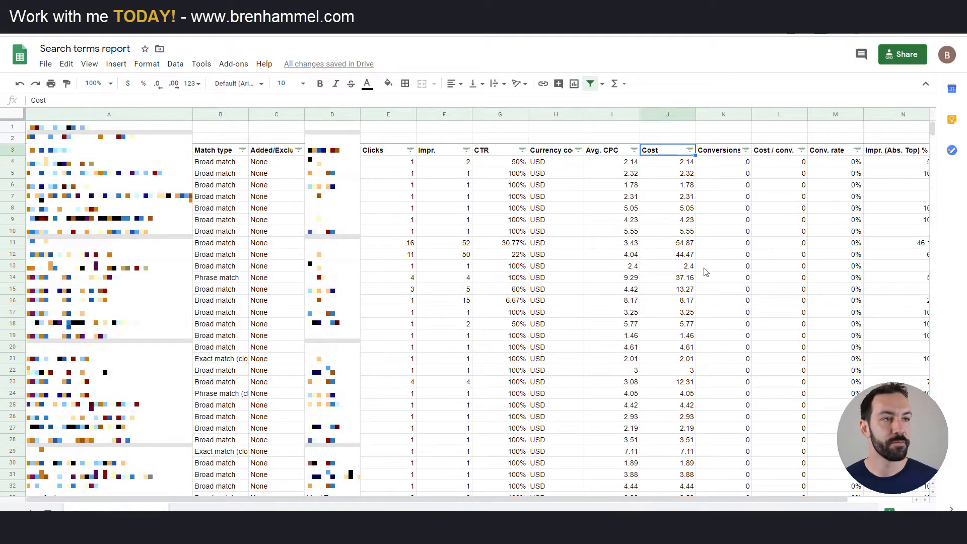
Filter the Conversions column by condition to values greater than 1
click(746, 150)
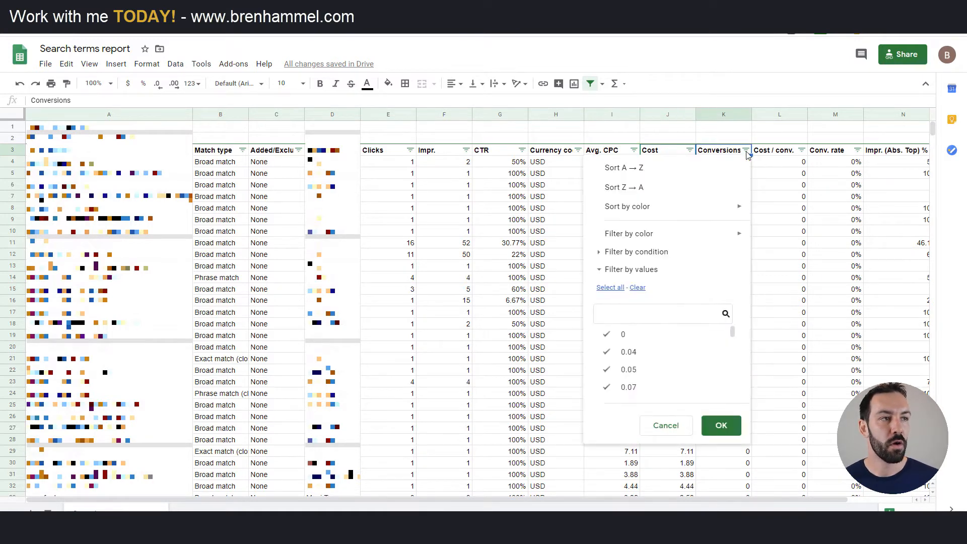
click(661, 253)
click(654, 275)
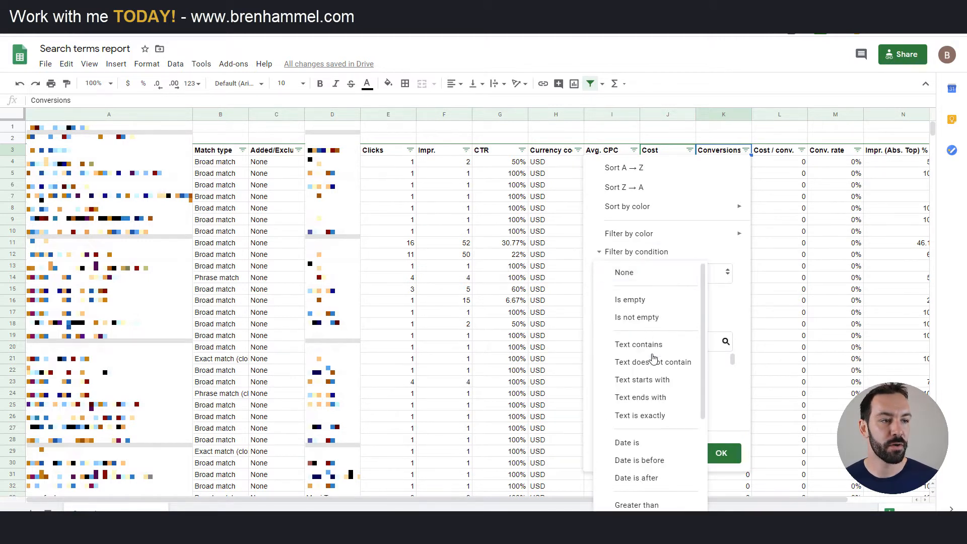
scroll(644, 429, down, 2)
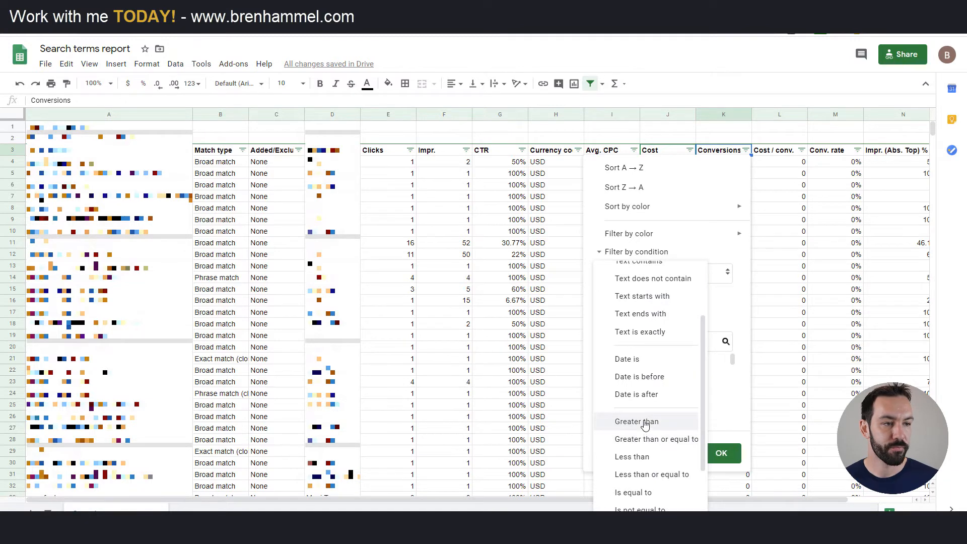
click(644, 423)
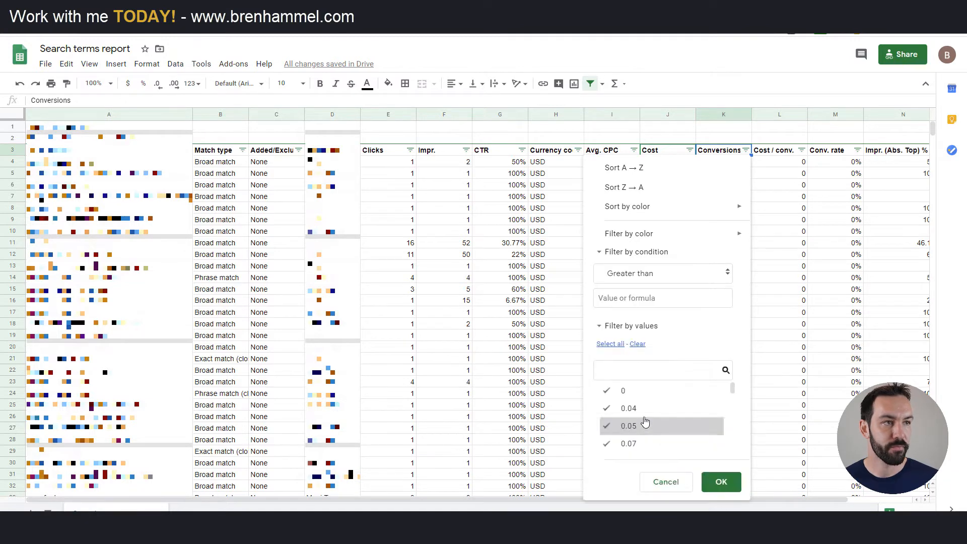
click(639, 296)
text(1)
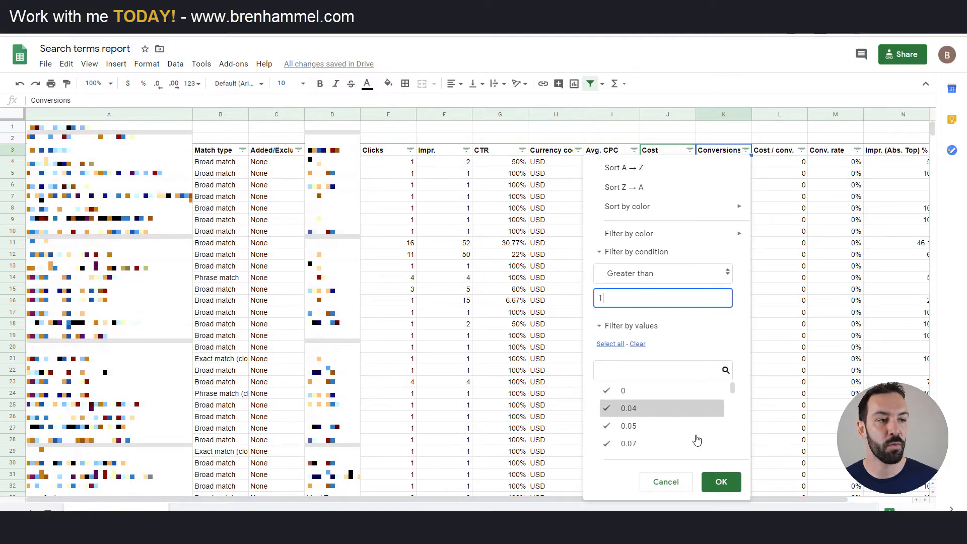
click(730, 486)
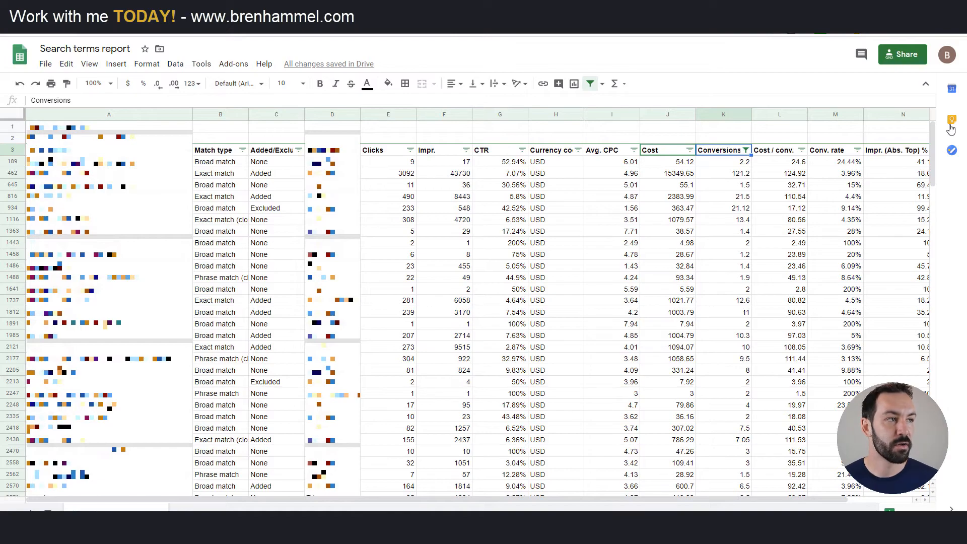
Select all filtered Cost / conv. values and check their summary statistics, including the average, then clear the selection
drag(935, 154, 921, 127)
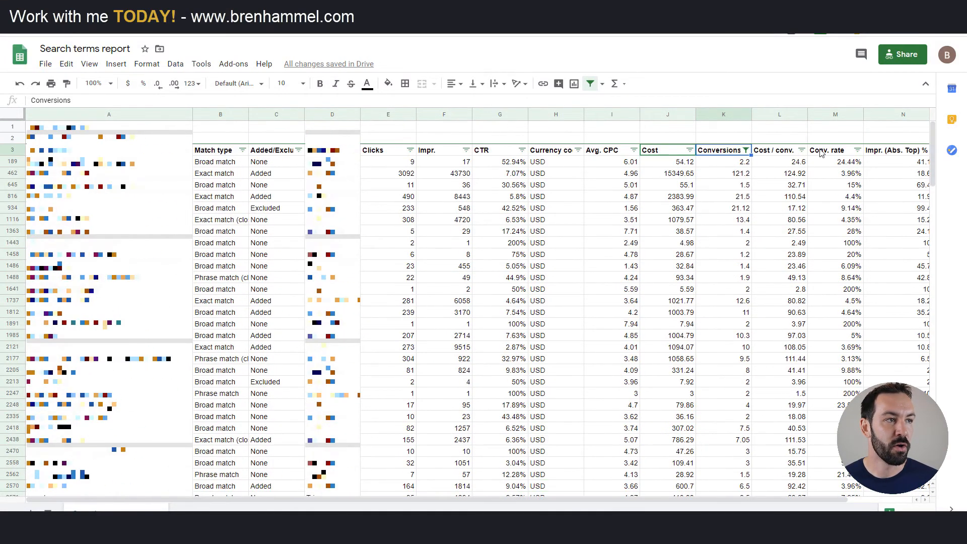
drag(798, 164, 789, 468)
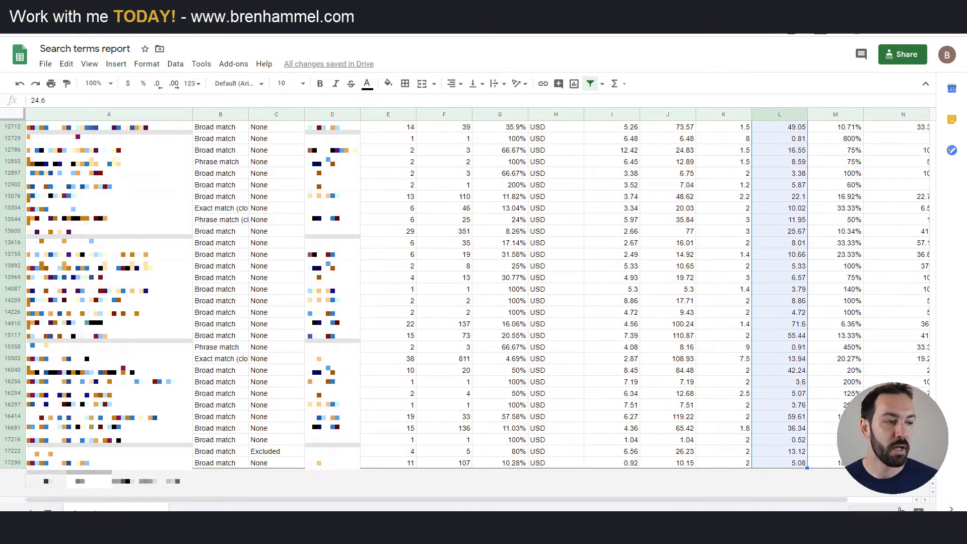
click(876, 510)
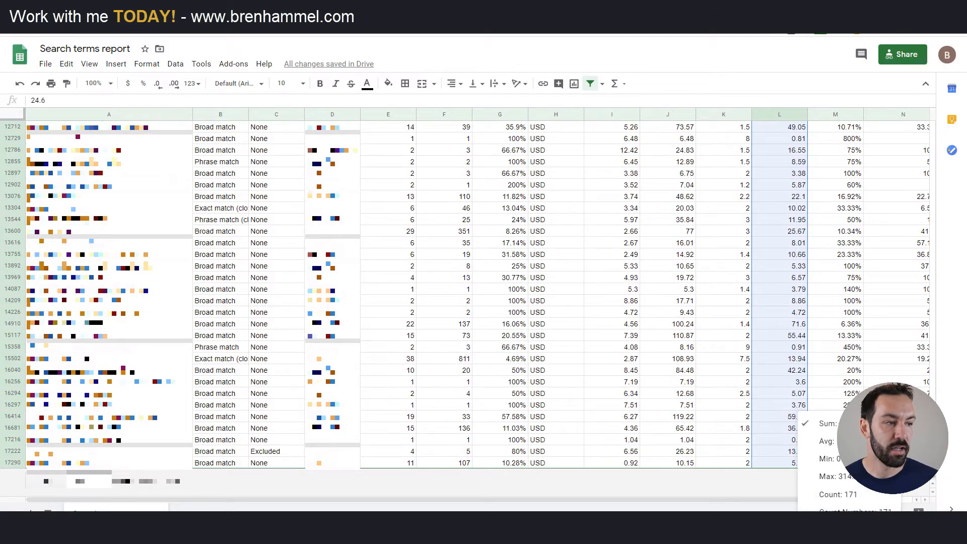
drag(932, 453, 921, 148)
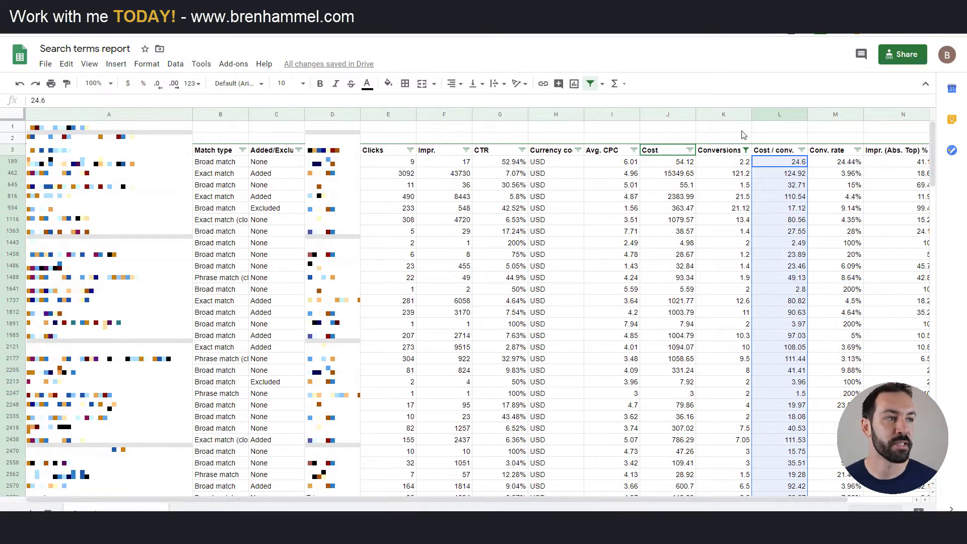
click(764, 130)
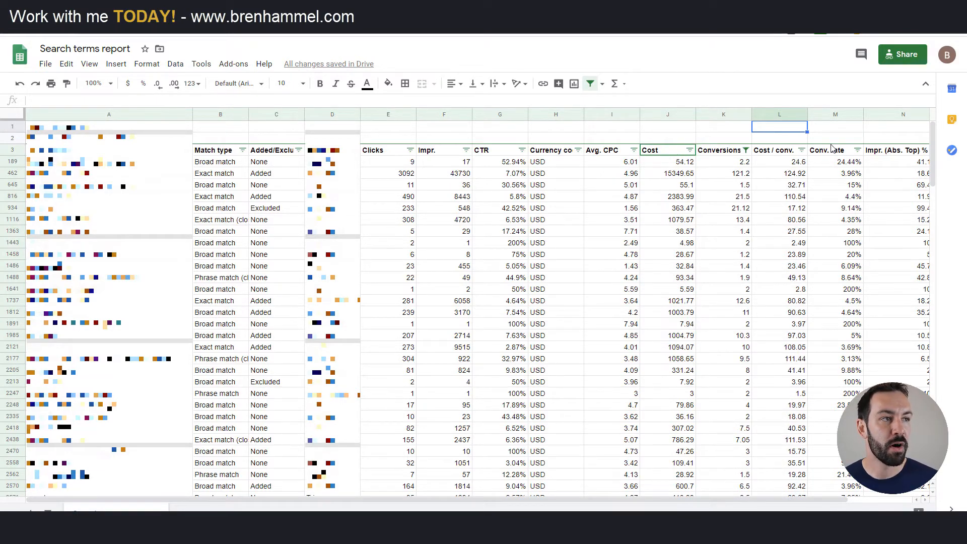
Sort the filtered table by Cost / conv. in Z → A order and review the values down the list
click(800, 151)
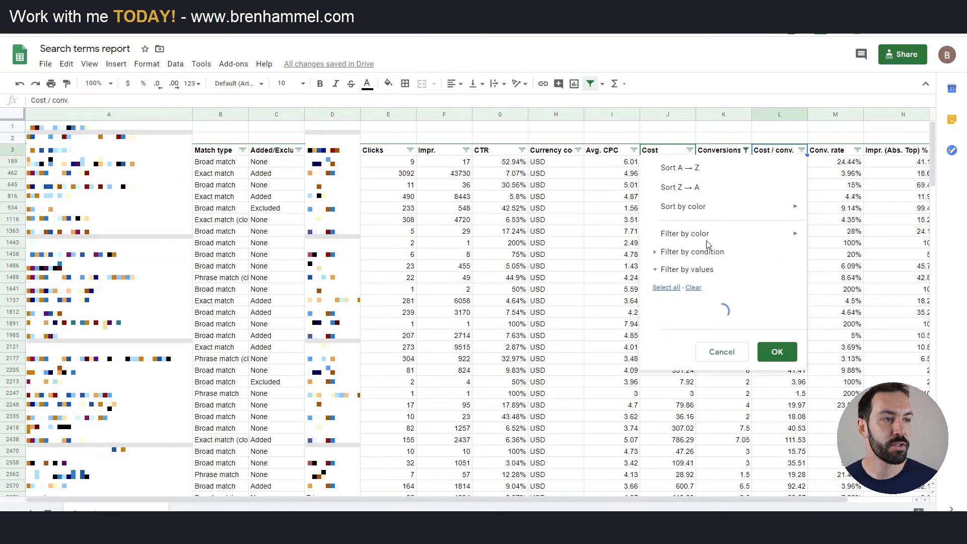
click(679, 187)
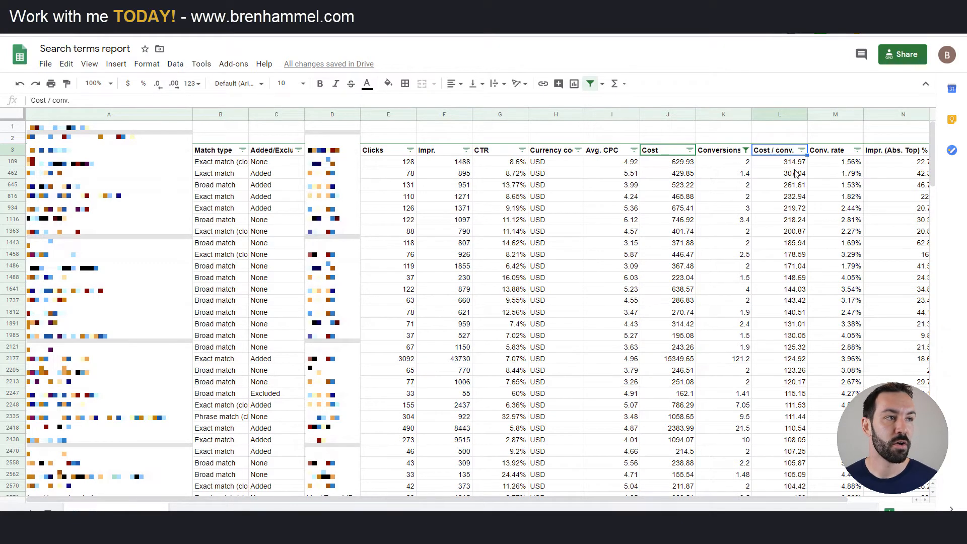
scroll(783, 333, down, 5)
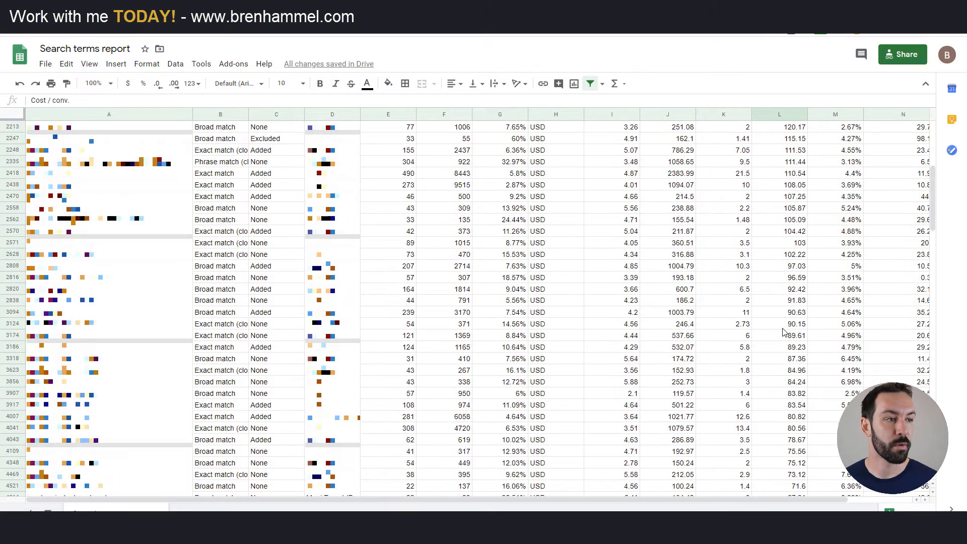
scroll(783, 334, down, 20)
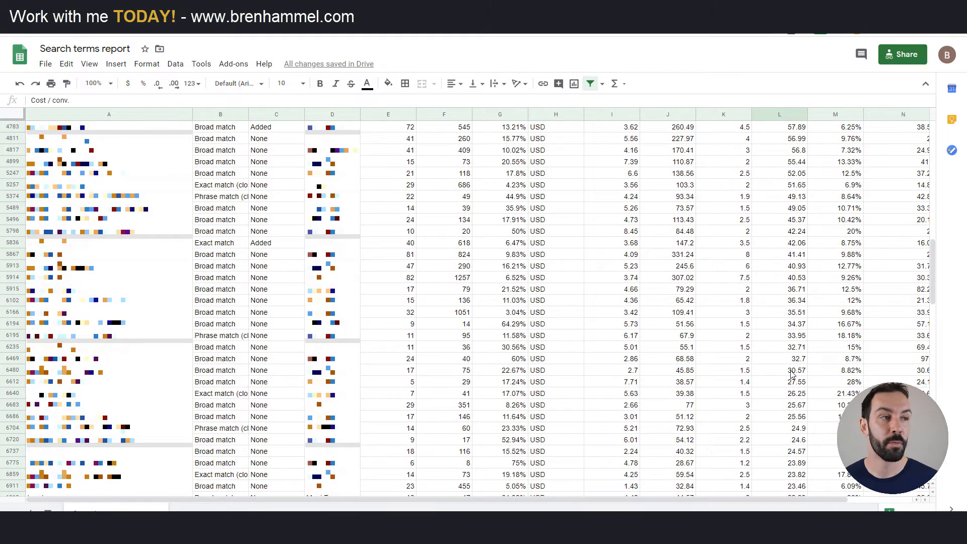
scroll(792, 374, up, 4)
scroll(791, 373, up, 4)
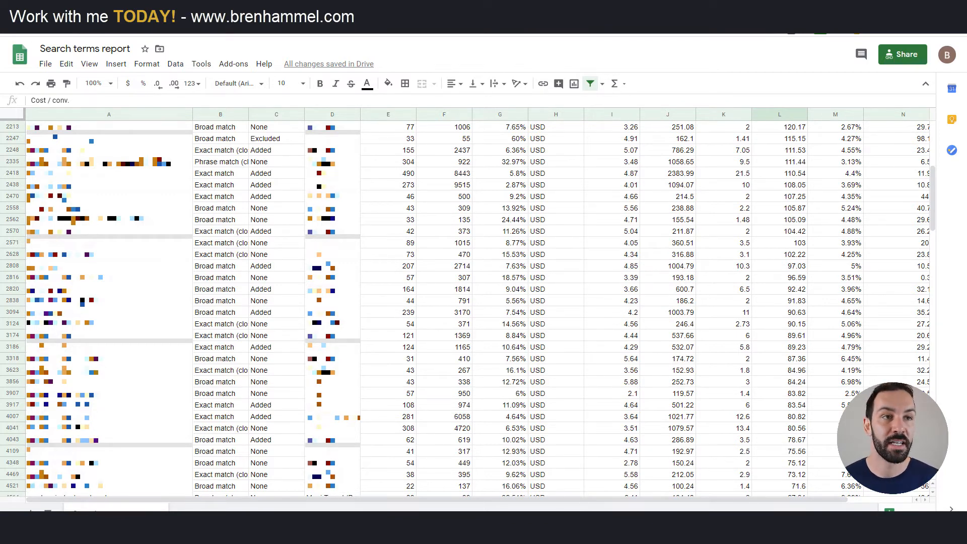
scroll(495, 335, up, 5)
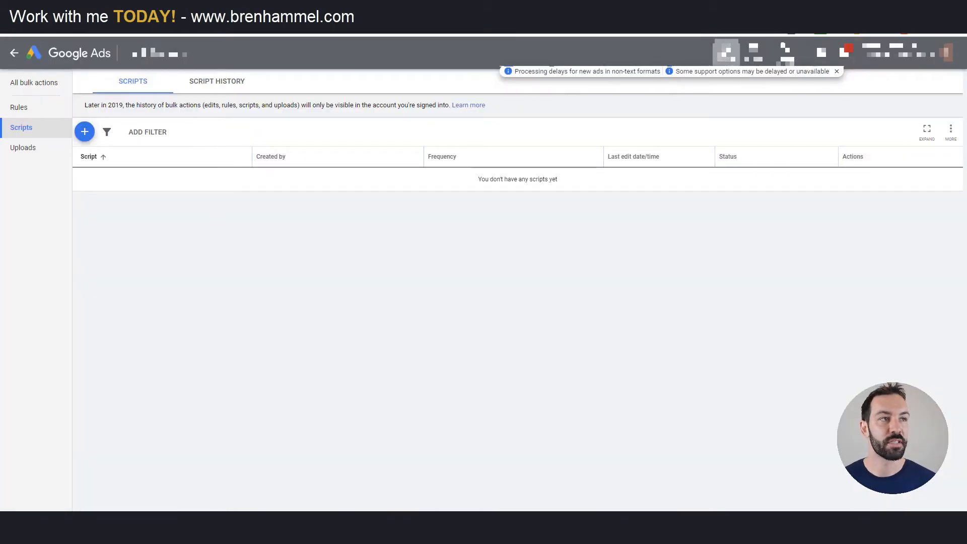
Switch to Google Ads and search for the Scripts page with "scrip", then dismiss the search
click(726, 50)
text(scrip)
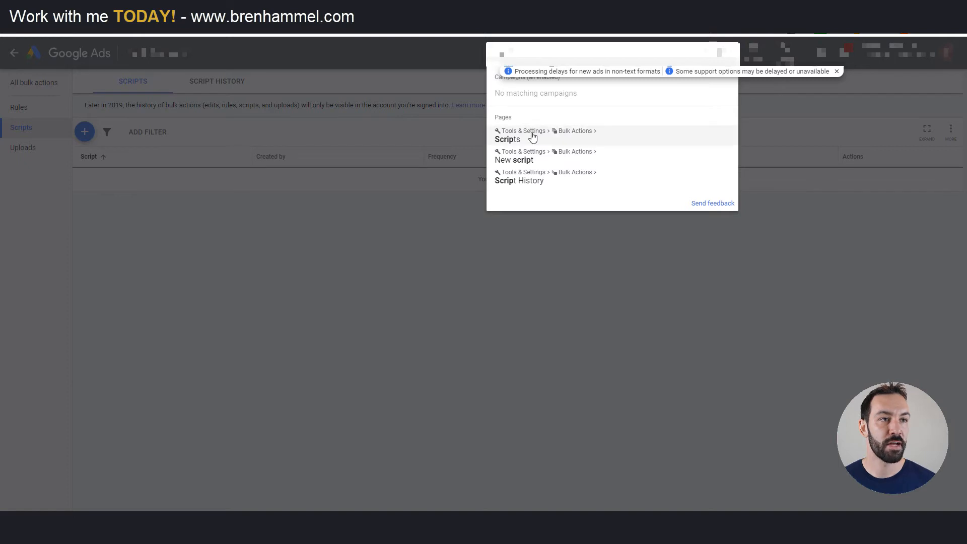
click(369, 250)
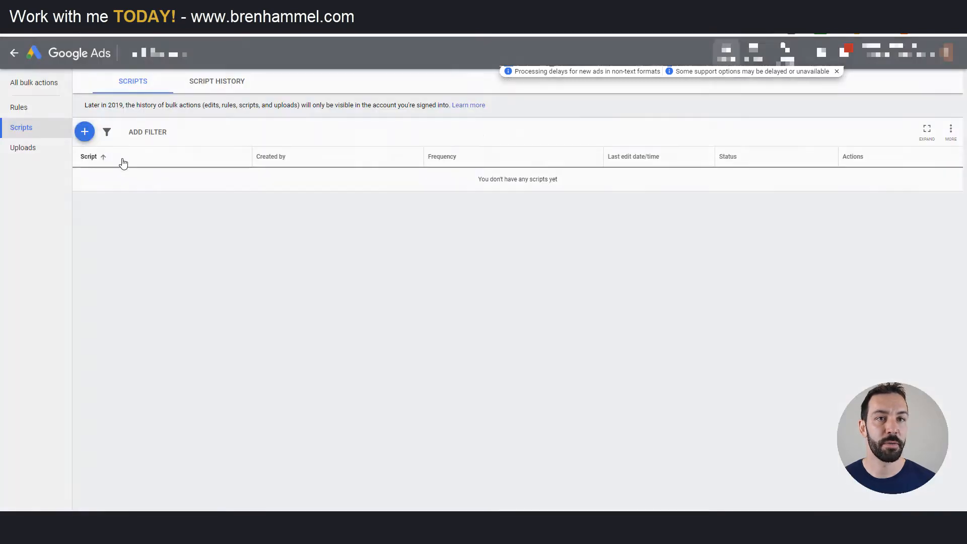
Create a new Google Ads script and replace its default code with the Search Query Mining Tool script from the Google Docs document
click(84, 132)
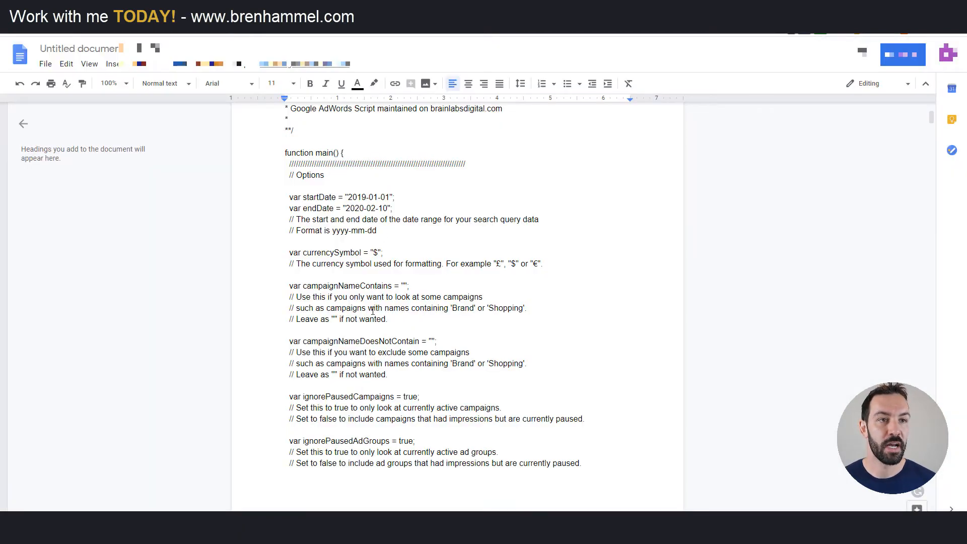
scroll(372, 311, up, 4)
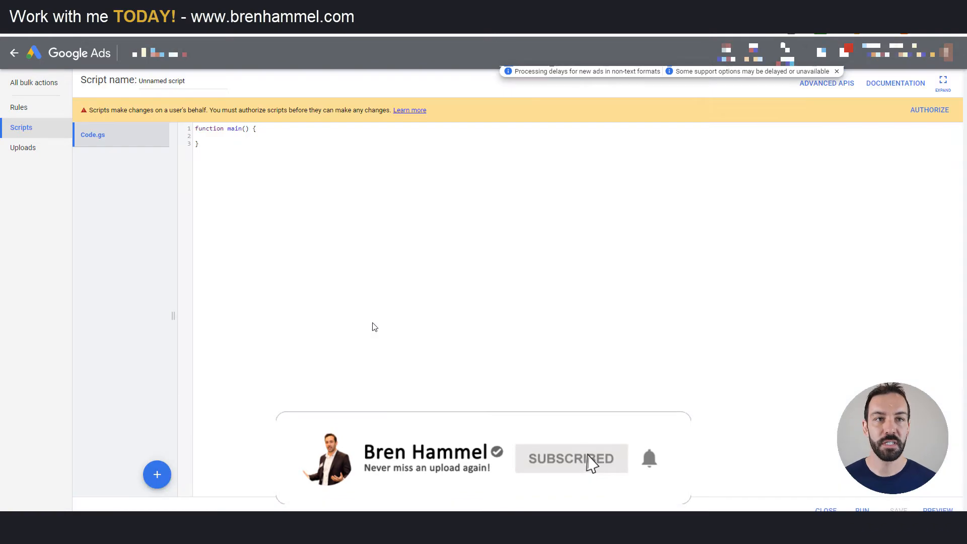
key(BackSpace)
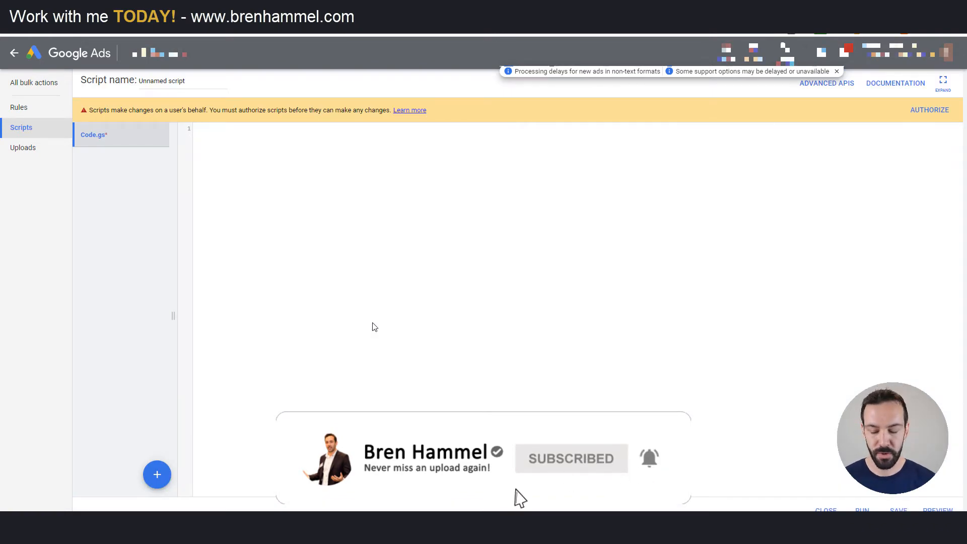
key(ctrl+v)
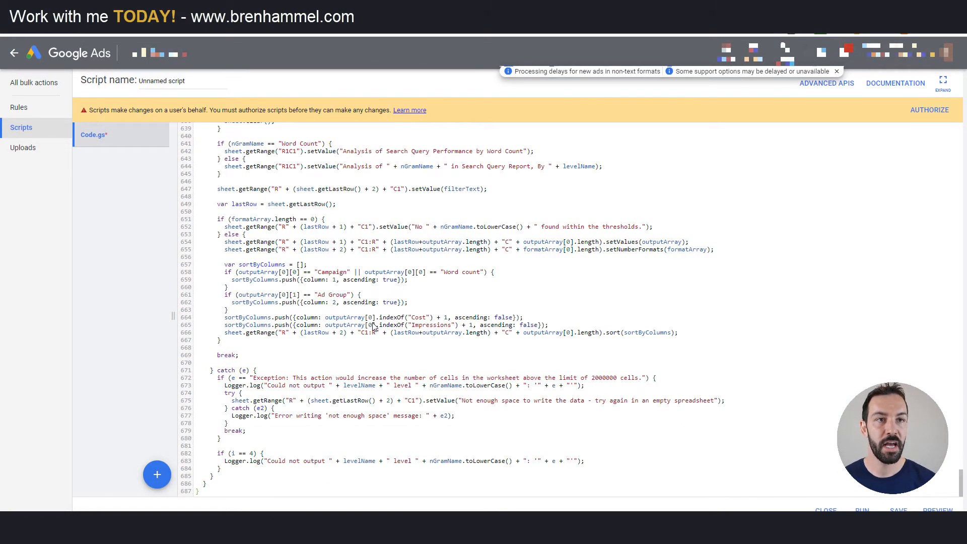
Examine the option variables near the beginning of the script, from the date range and campaign filters to spreadsheetUrl and the n-gram lengths
scroll(401, 366, up, 20)
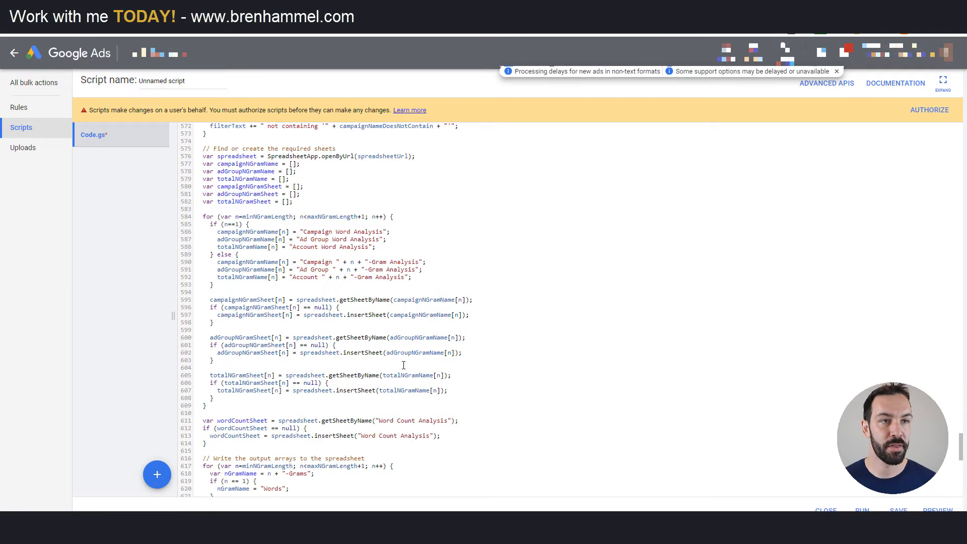
scroll(403, 364, up, 20)
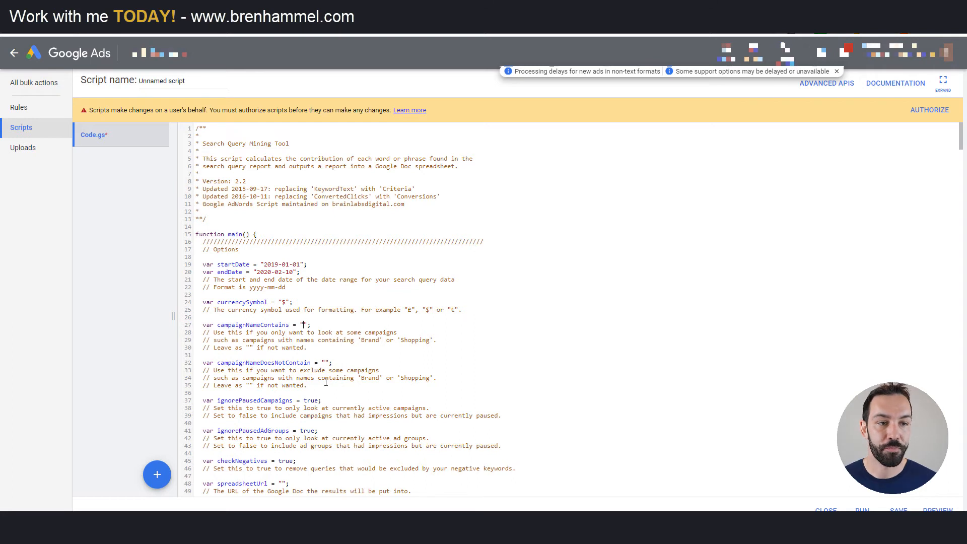
scroll(291, 383, down, 2)
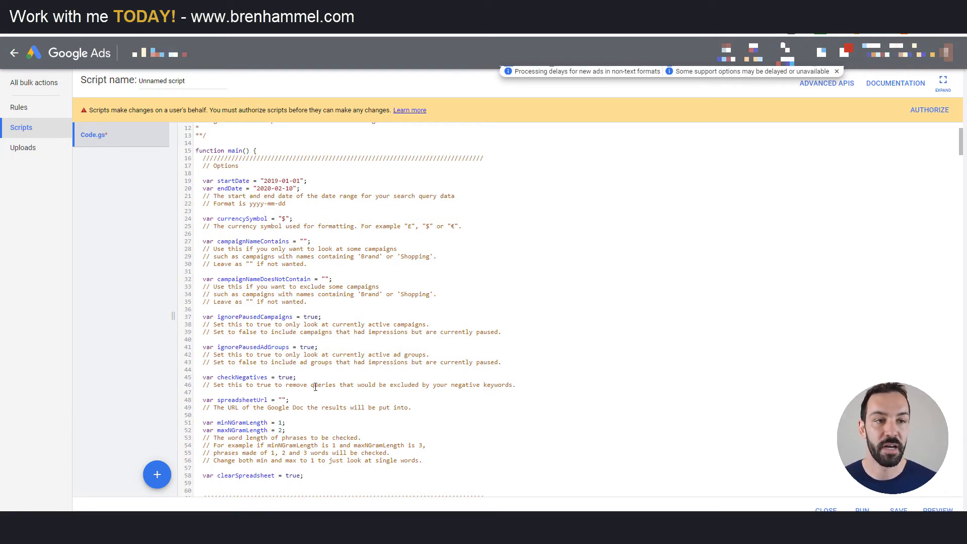
scroll(315, 387, down, 2)
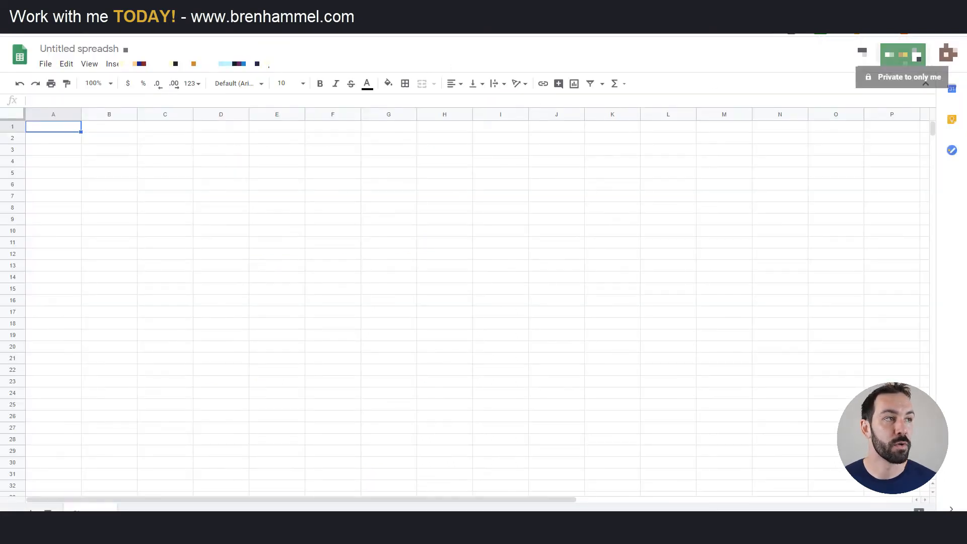
Name the blank spreadsheet "Test N Gram" and get a shareable link set to anyone with the link can edit
click(906, 55)
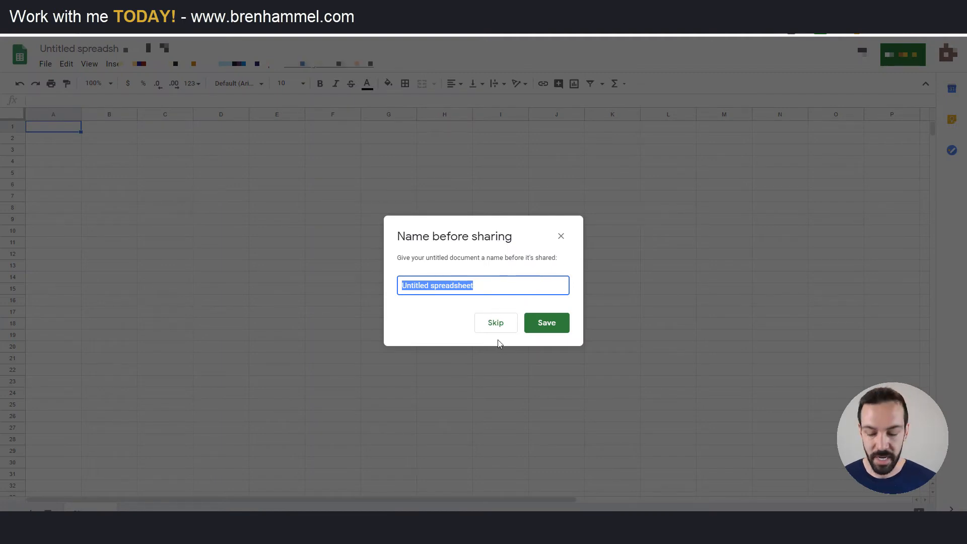
text(Test N Gram)
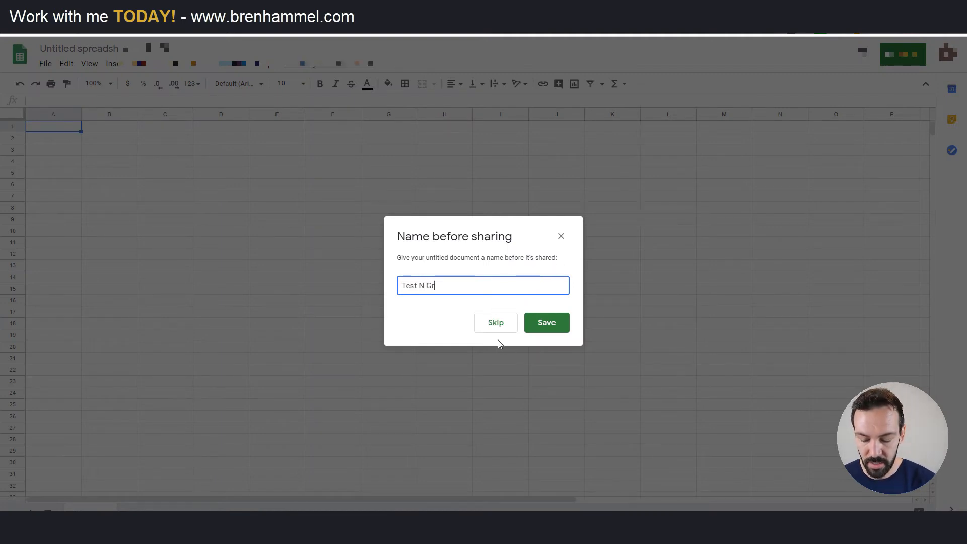
click(527, 325)
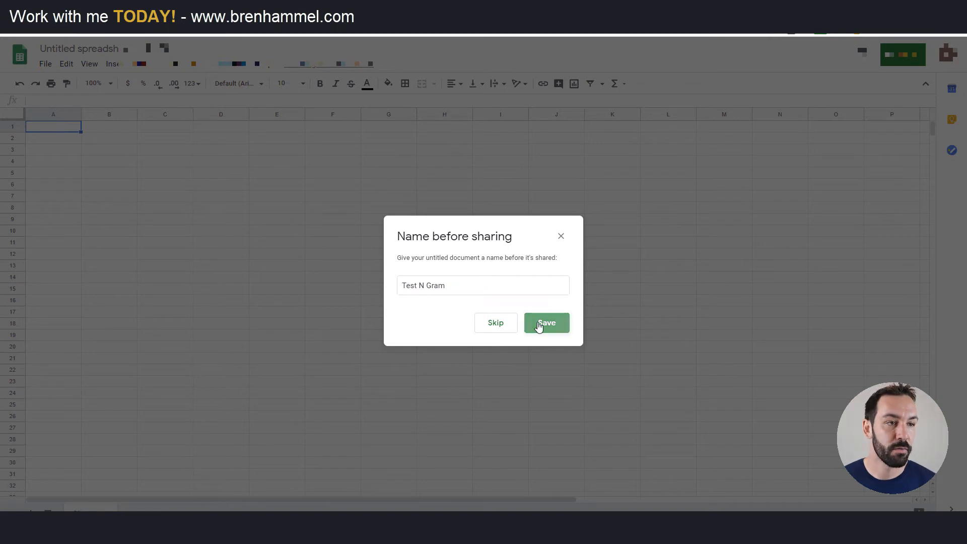
click(611, 229)
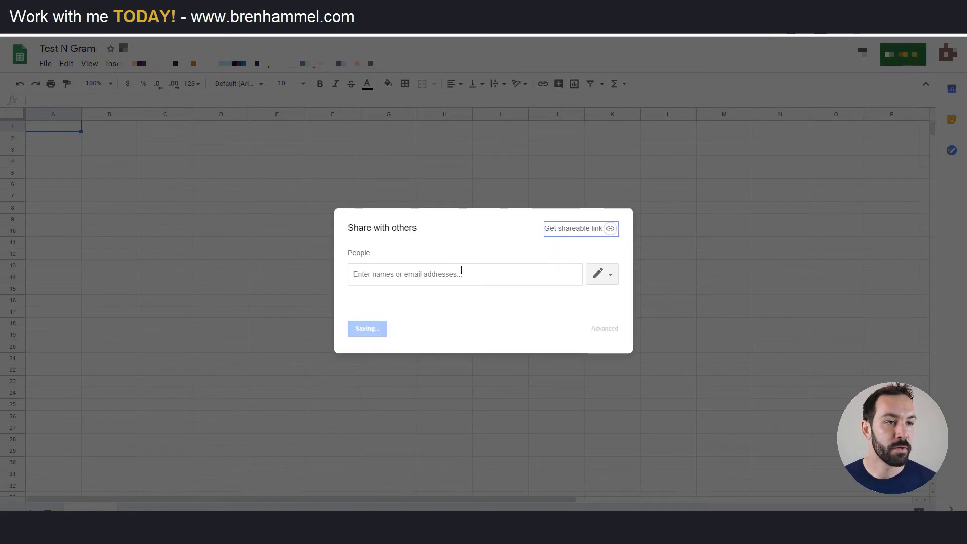
click(439, 273)
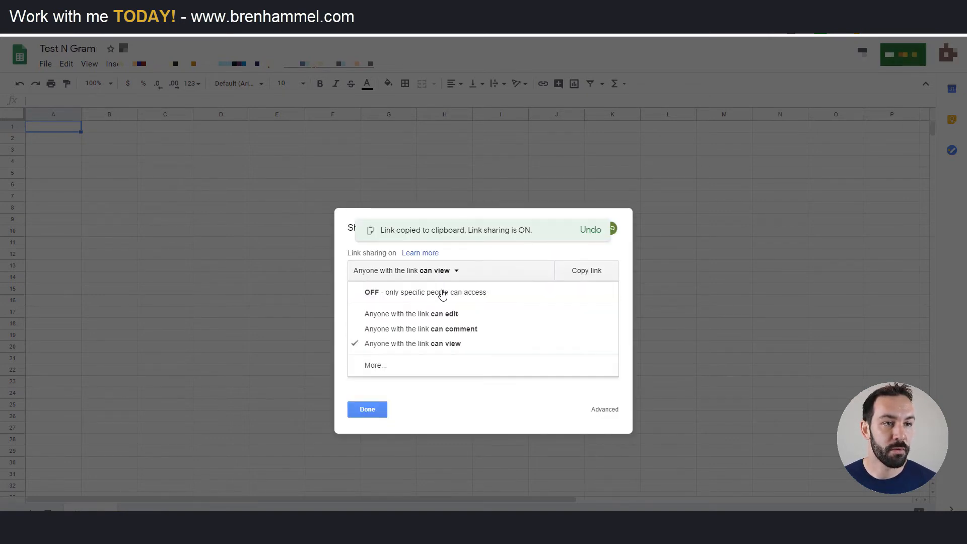
click(450, 313)
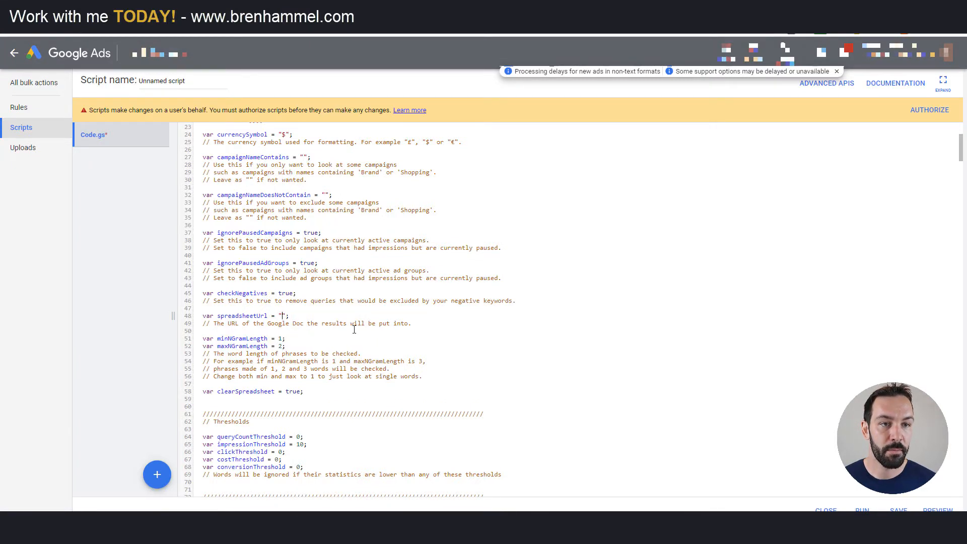
In the Google Ads script, insert the copied sheet link as the spreadsheetUrl value and set maxNGramLength to 4
key(ctrl+v)
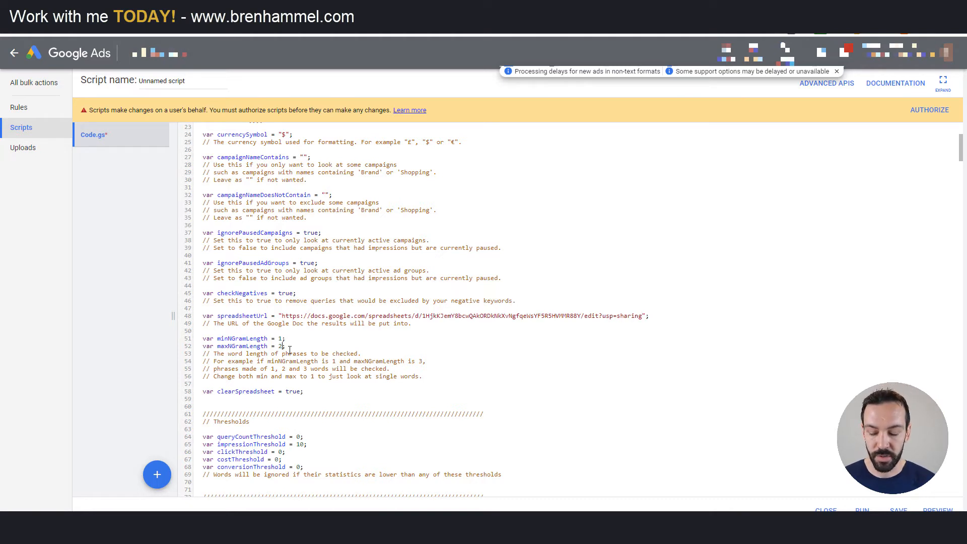
key(BackSpace)
text(4)
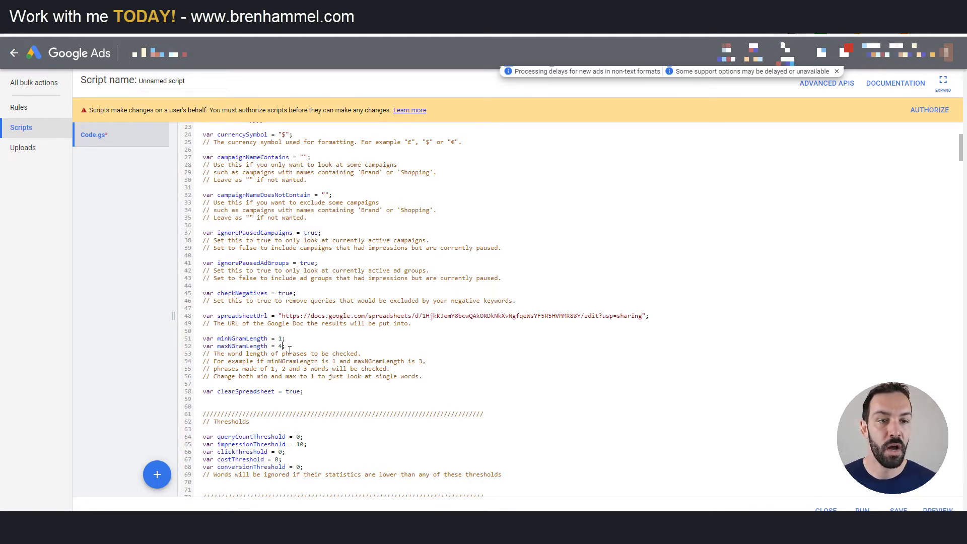
scroll(290, 350, down, 2)
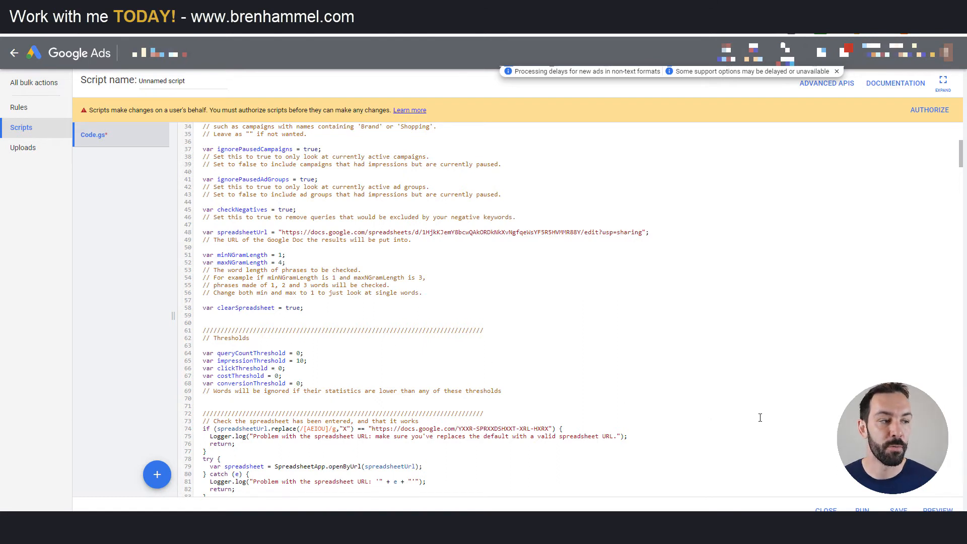
Authorize the script with the Google account, allowing it to manage AdWords campaigns, and run it without preview
click(927, 113)
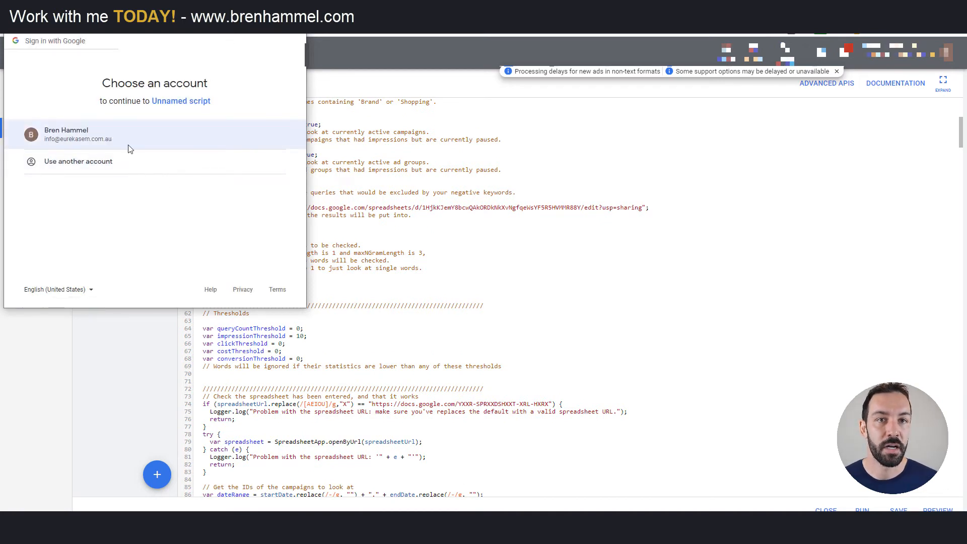
click(129, 144)
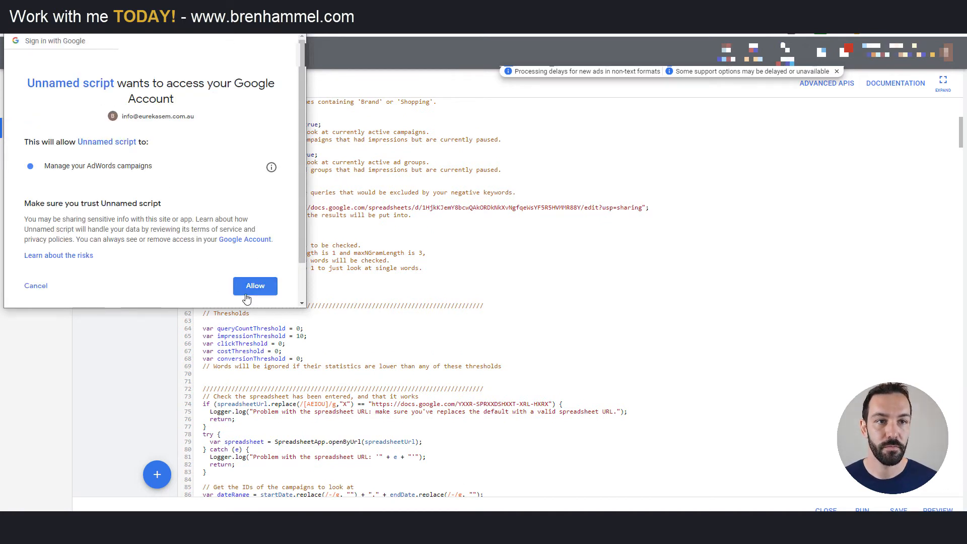
click(248, 292)
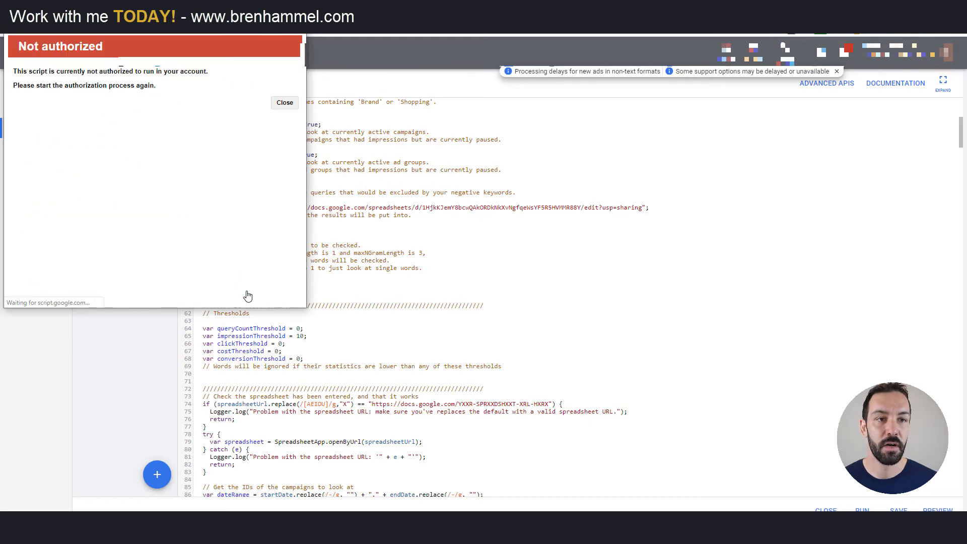
click(285, 102)
click(862, 510)
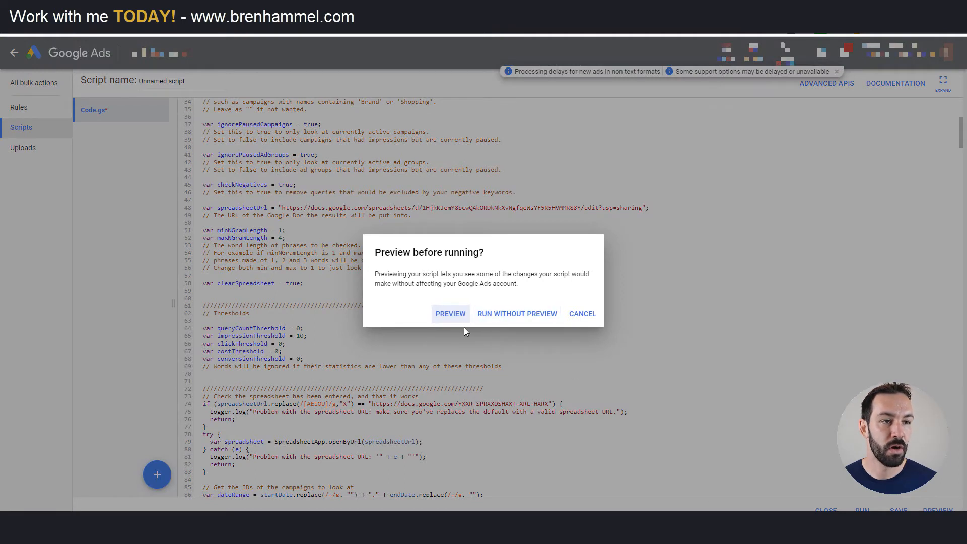
click(494, 318)
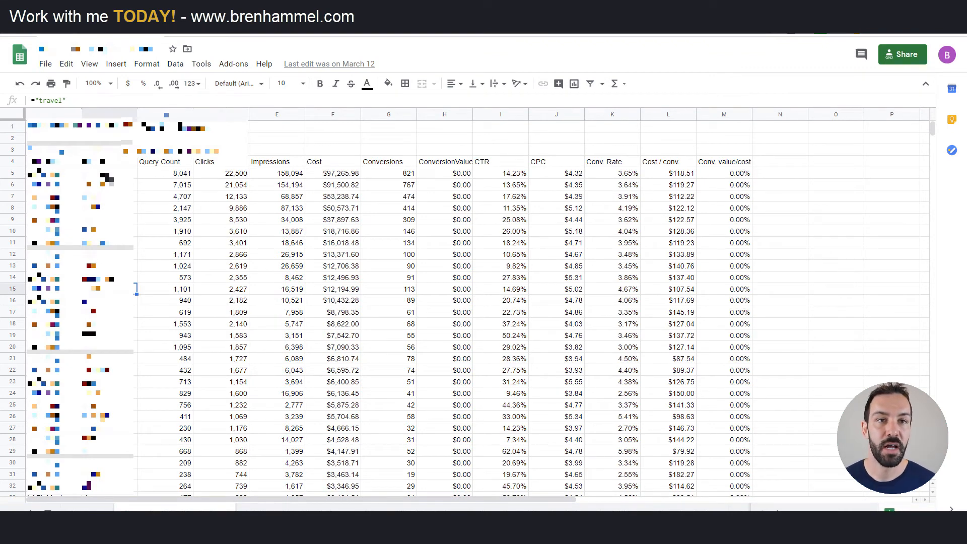
In the n-gram results spreadsheet, create a filter over the whole table from the Campaign header in row 4 to the last row
drag(105, 174, 95, 476)
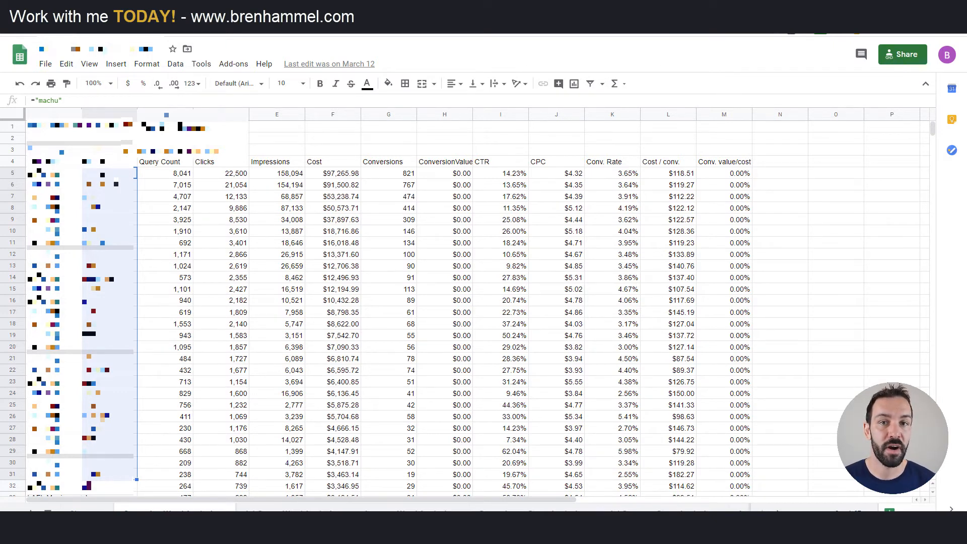
click(184, 176)
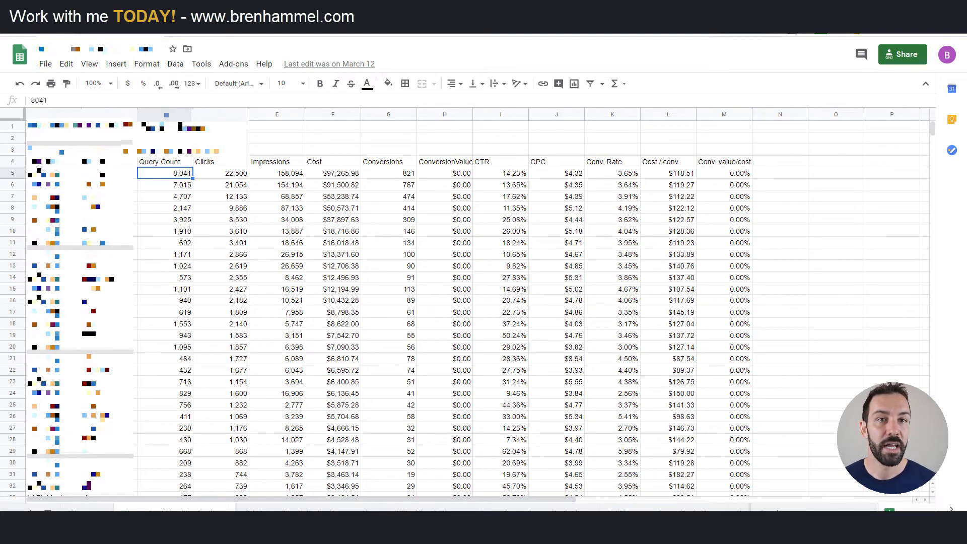
click(55, 161)
key(ctrl+shift+Right)
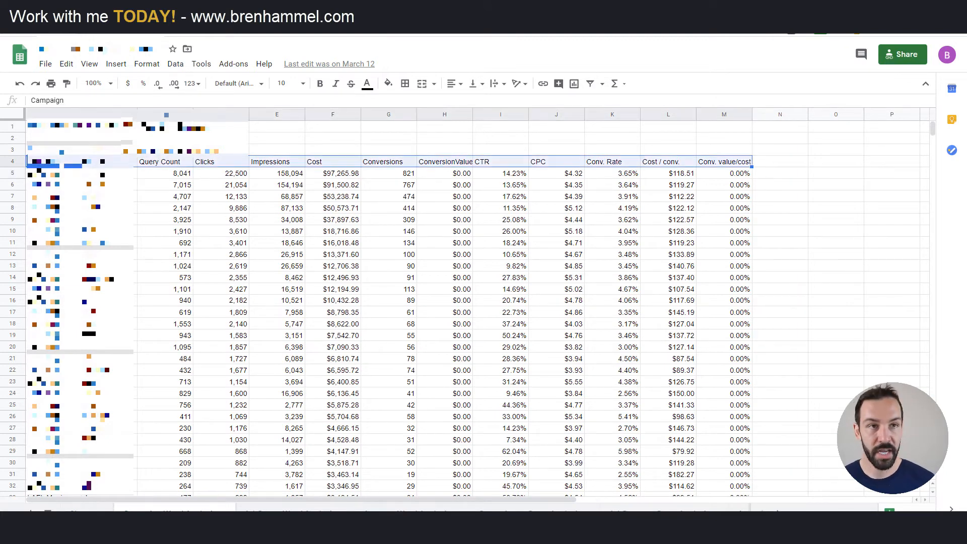
key(ctrl+shift+Down)
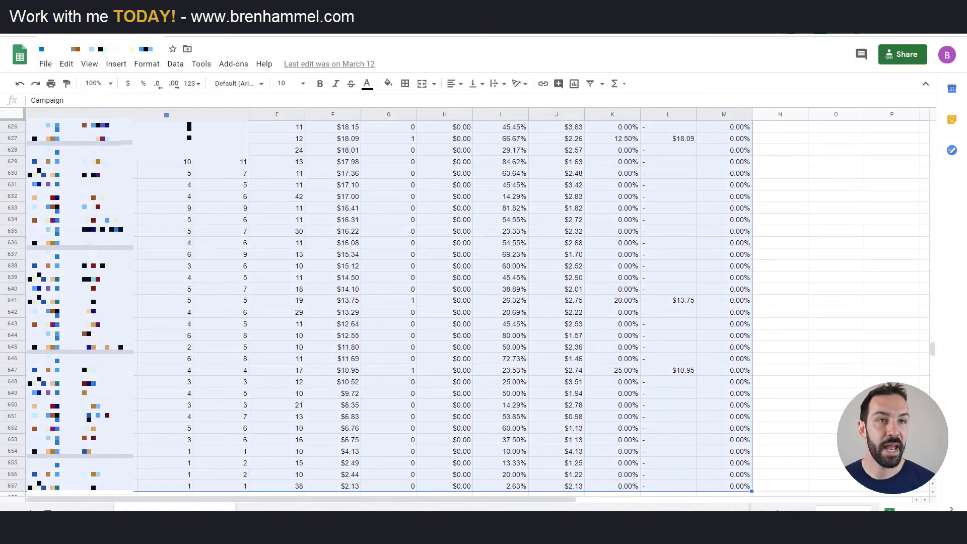
click(175, 64)
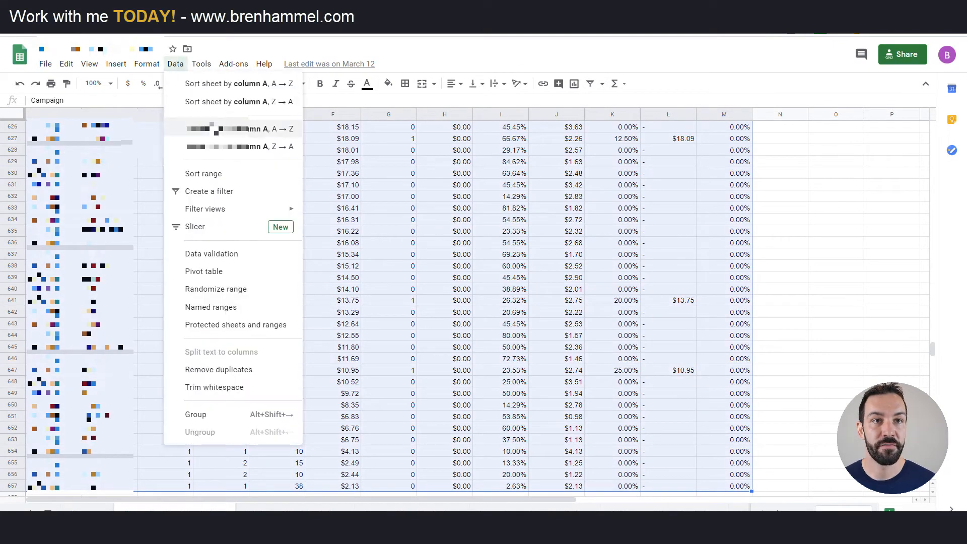
click(241, 199)
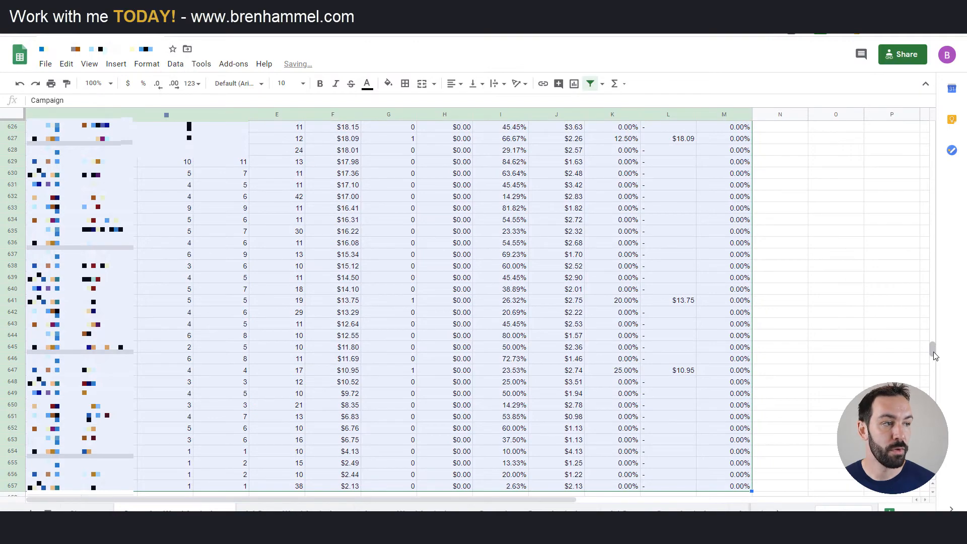
drag(933, 349, 852, 144)
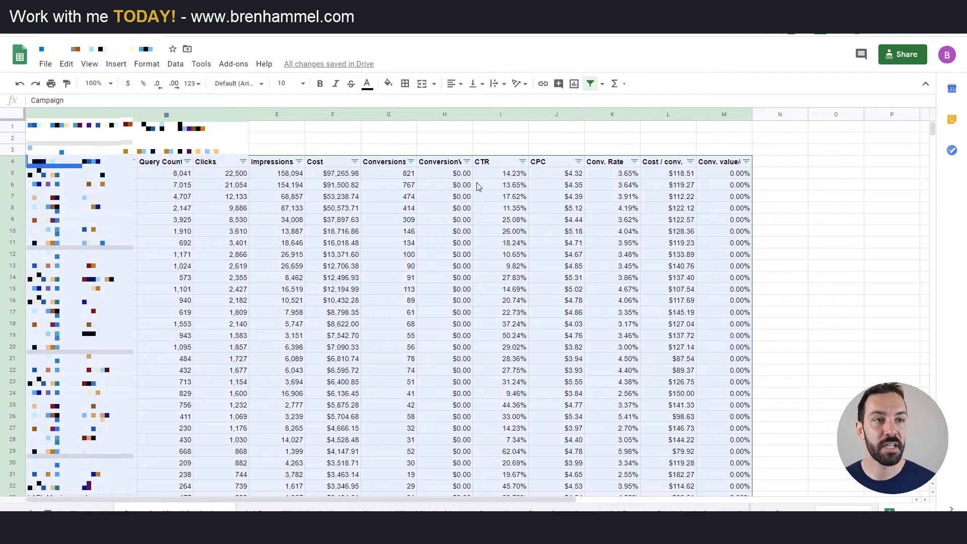
Filter the Cost / conv. column to values greater than or equal to 121
click(691, 162)
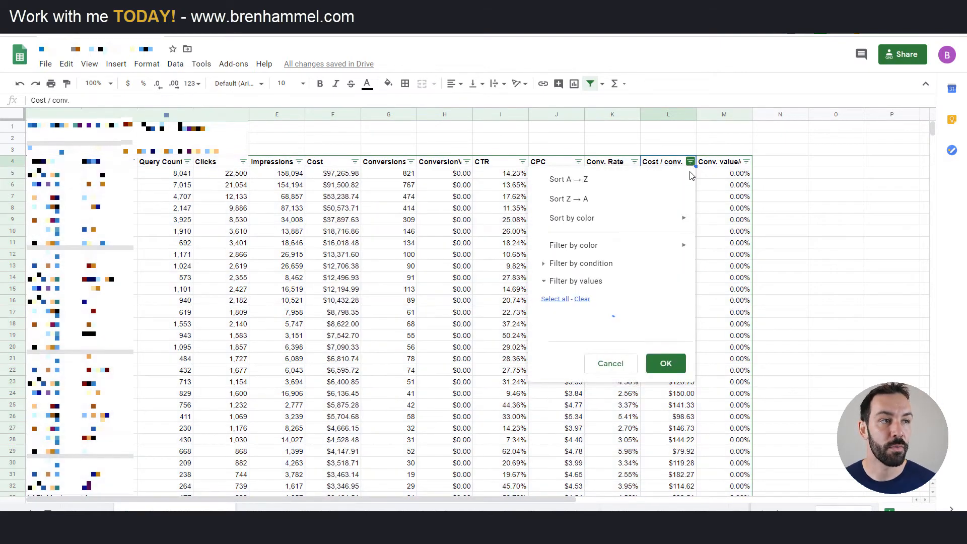
click(590, 266)
click(577, 283)
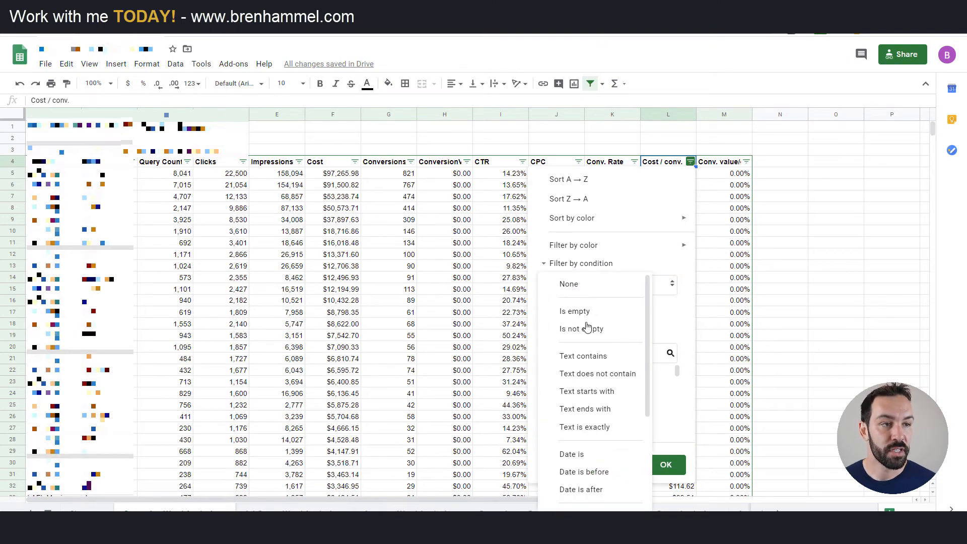
scroll(588, 403, down, 3)
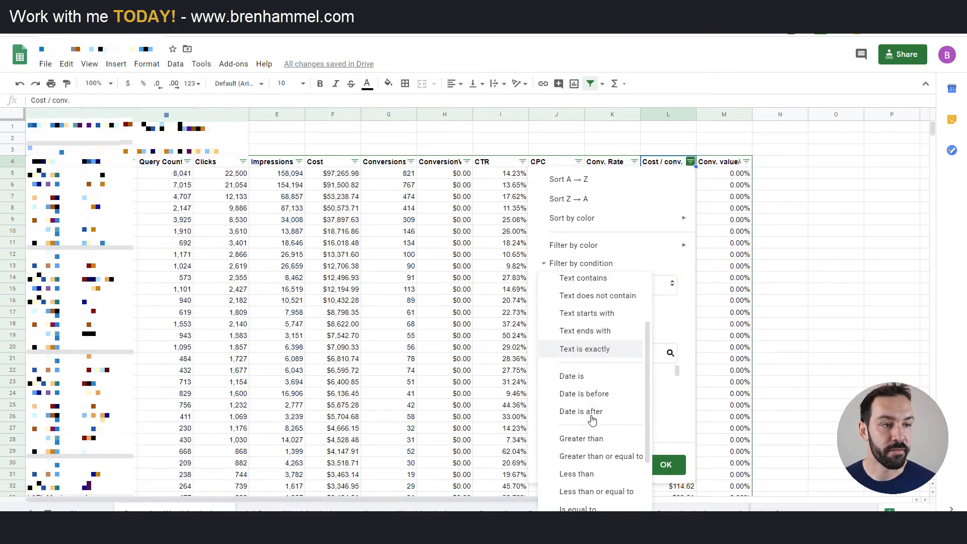
click(595, 454)
click(601, 315)
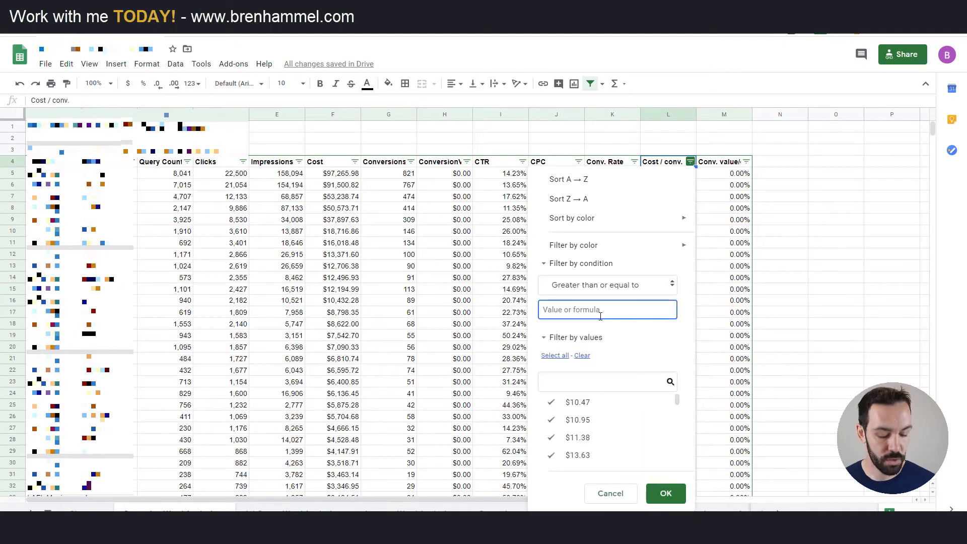
text(121)
click(679, 497)
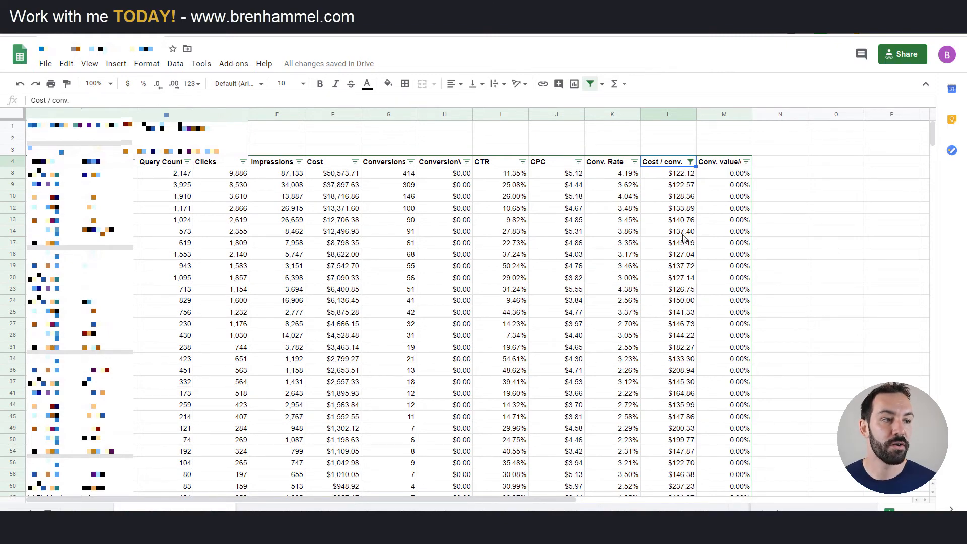
Review the filtered rows, examine the 2-gram and 4-gram by-campaign analysis sheets, and return to the filtered sheet
scroll(683, 234, down, 18)
scroll(683, 236, up, 18)
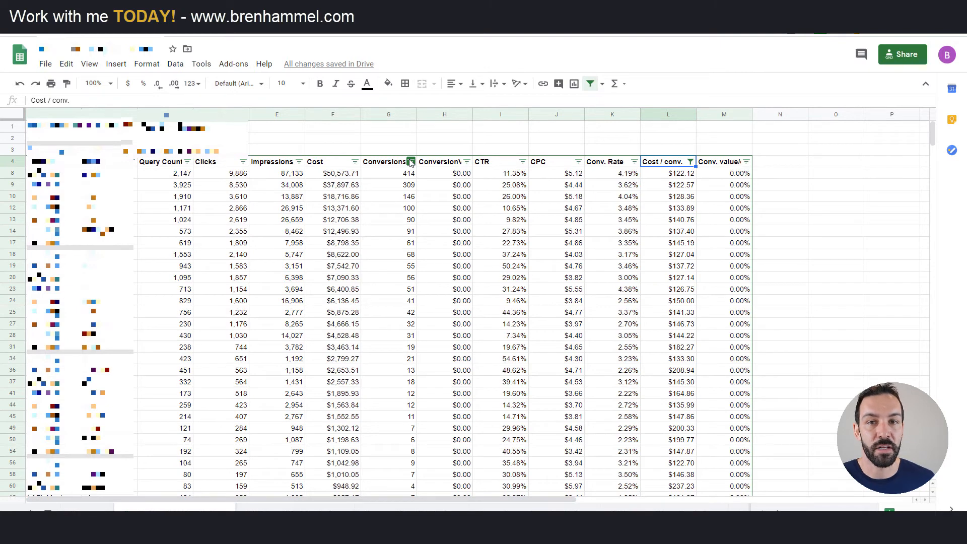
click(559, 511)
click(777, 513)
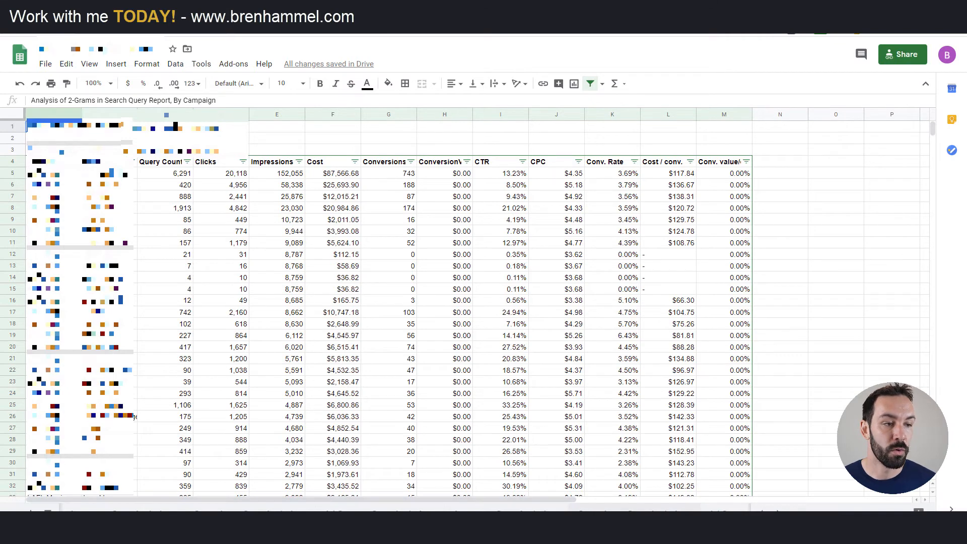
click(633, 510)
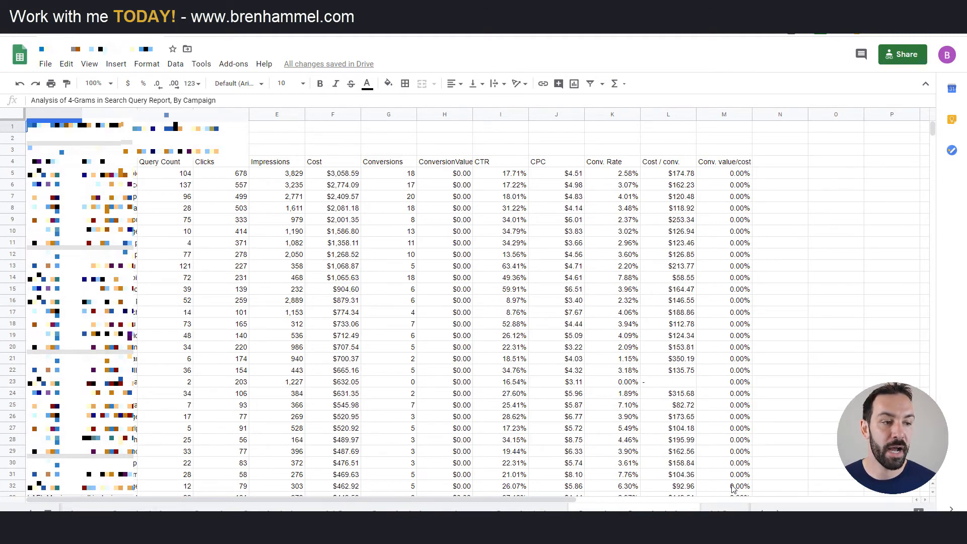
click(762, 512)
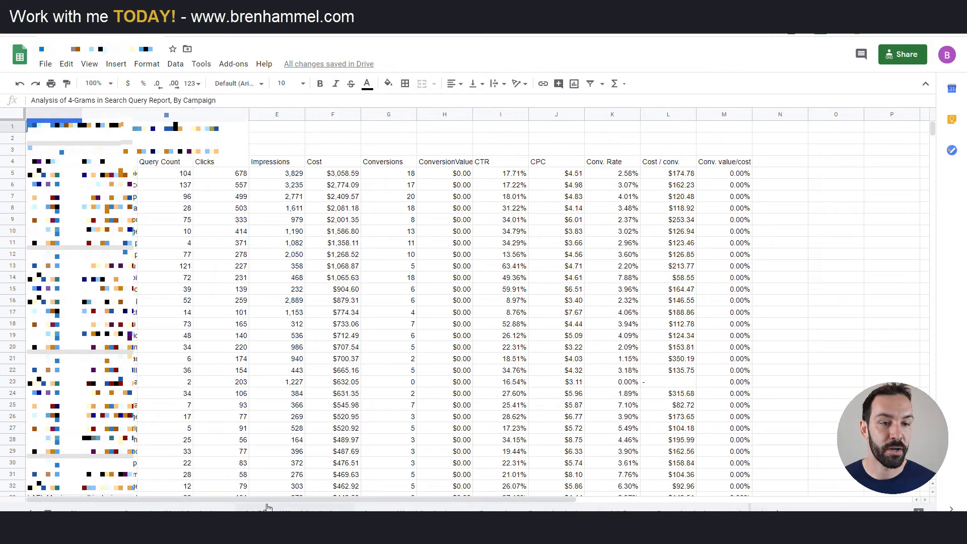
click(199, 510)
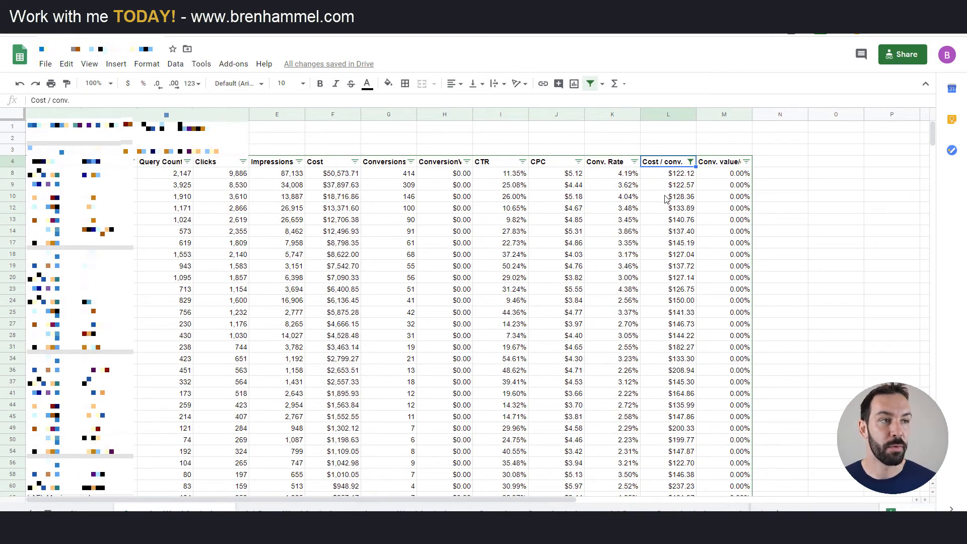
Sort the filtered n-gram rows by Cost / conv. in Z → A order, review them, and open the 2-gram by-campaign analysis sheet
click(690, 162)
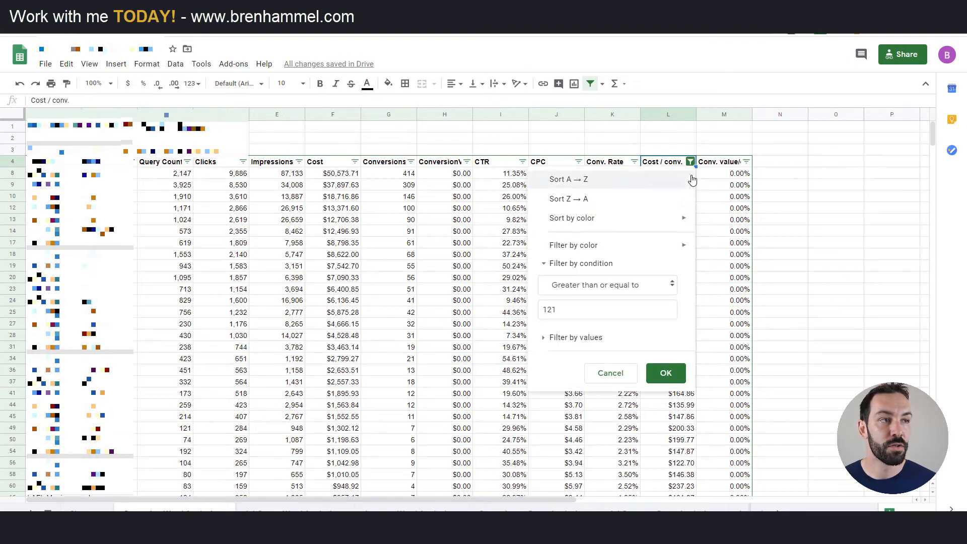
click(606, 199)
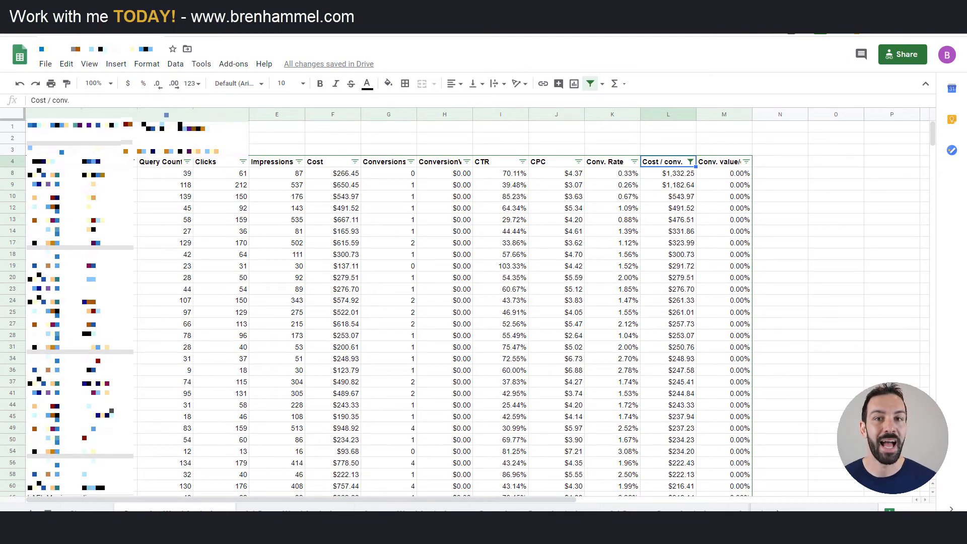
scroll(484, 302, down, 5)
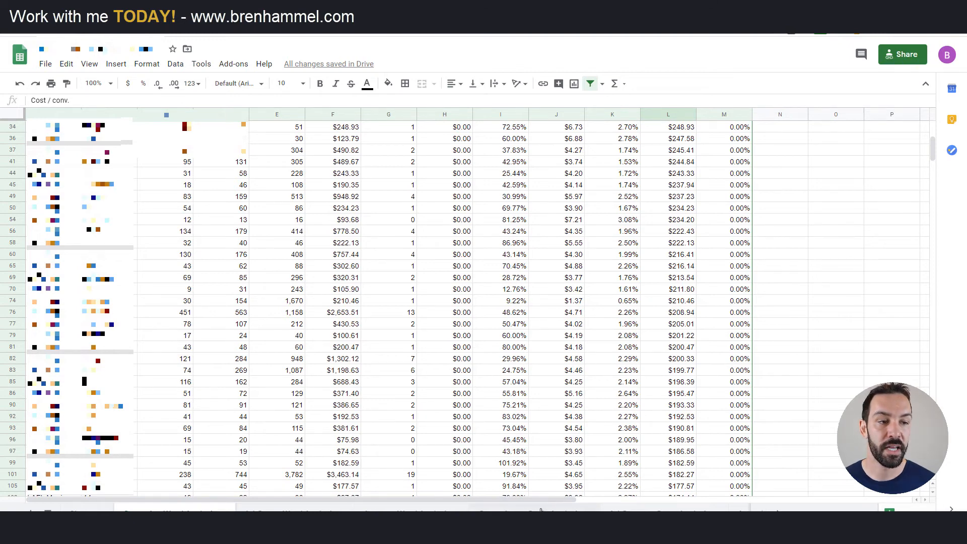
click(534, 513)
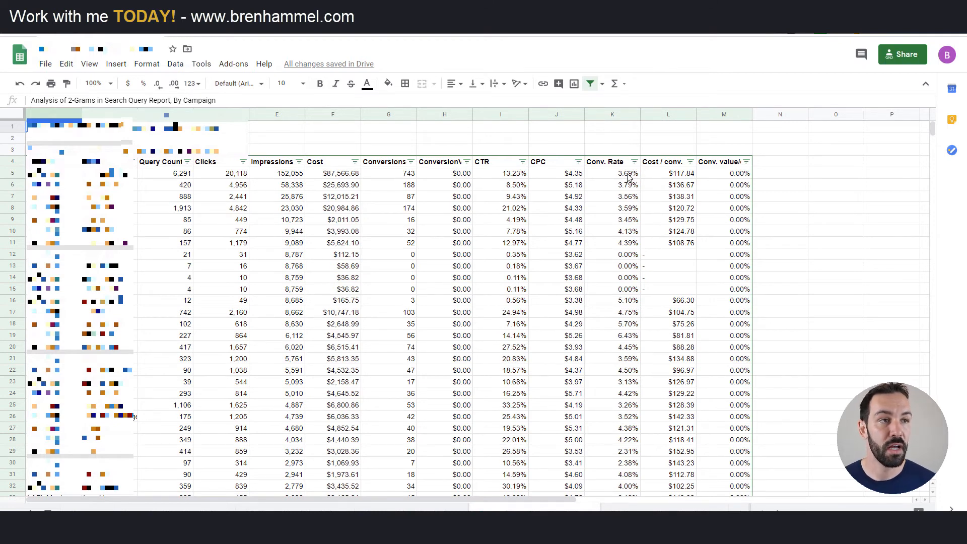
In the 2-gram by-campaign analysis sheet, filter the Conversions column to values greater than or equal to 10
click(413, 164)
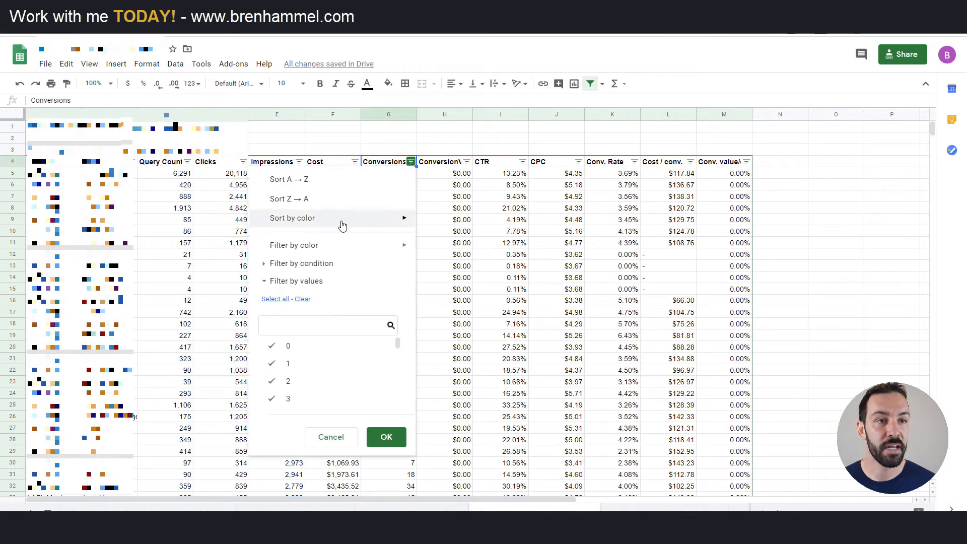
click(296, 264)
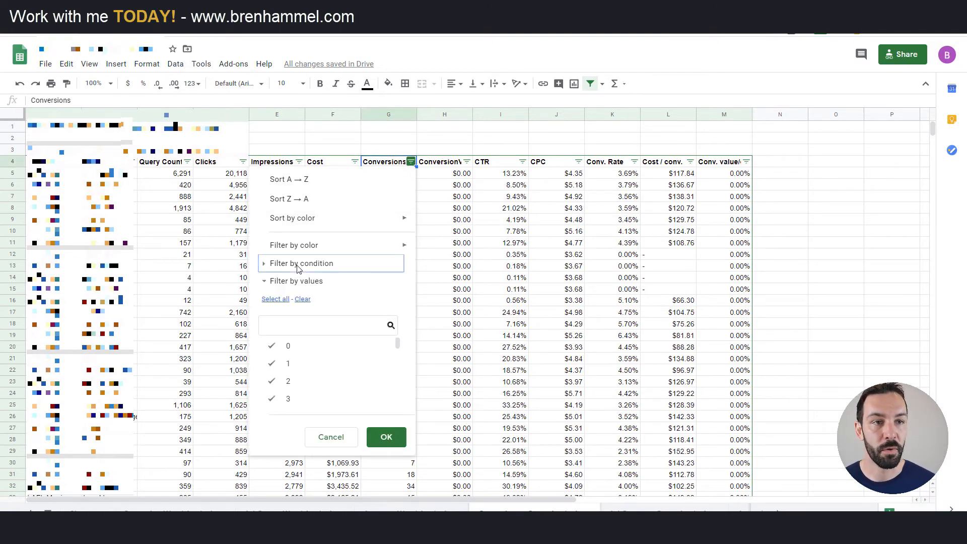
click(302, 284)
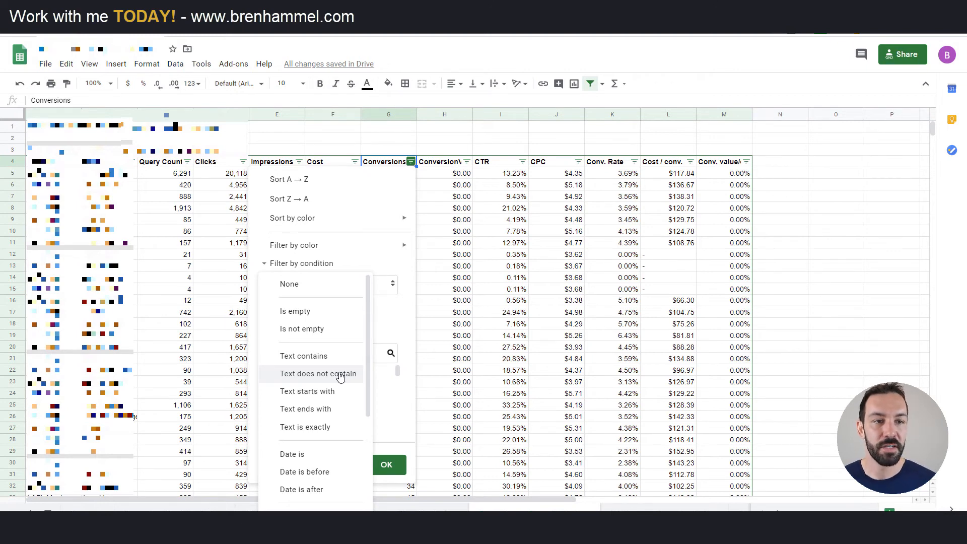
scroll(338, 392, down, 3)
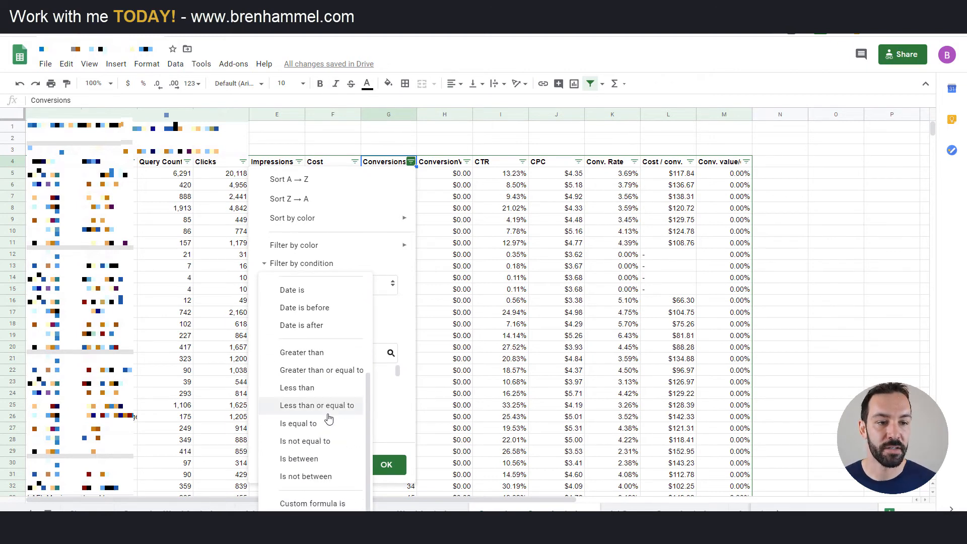
click(321, 371)
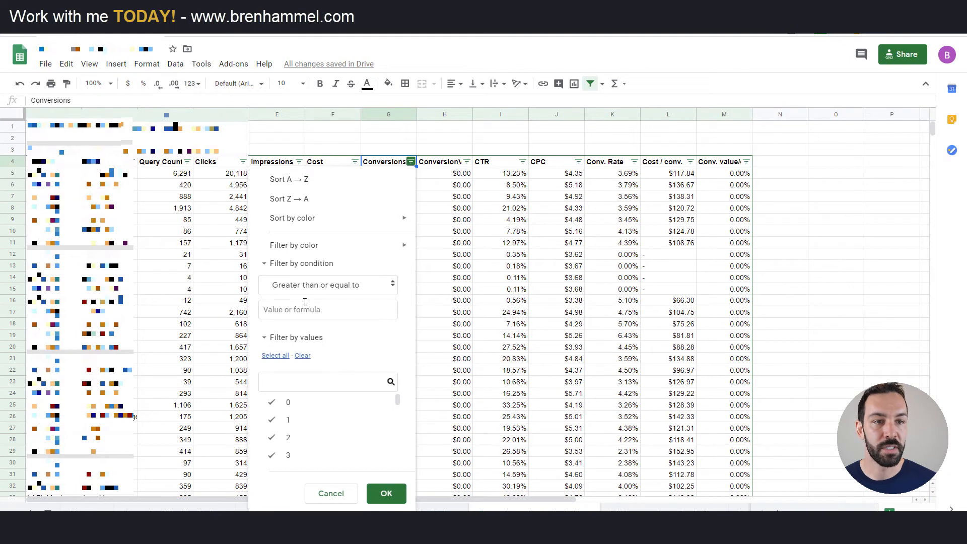
click(304, 310)
text(10)
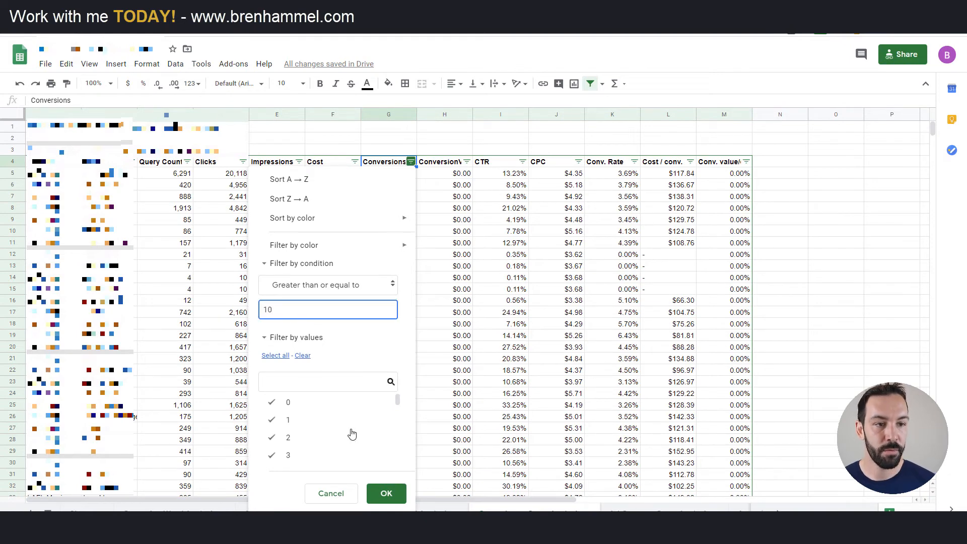
click(401, 495)
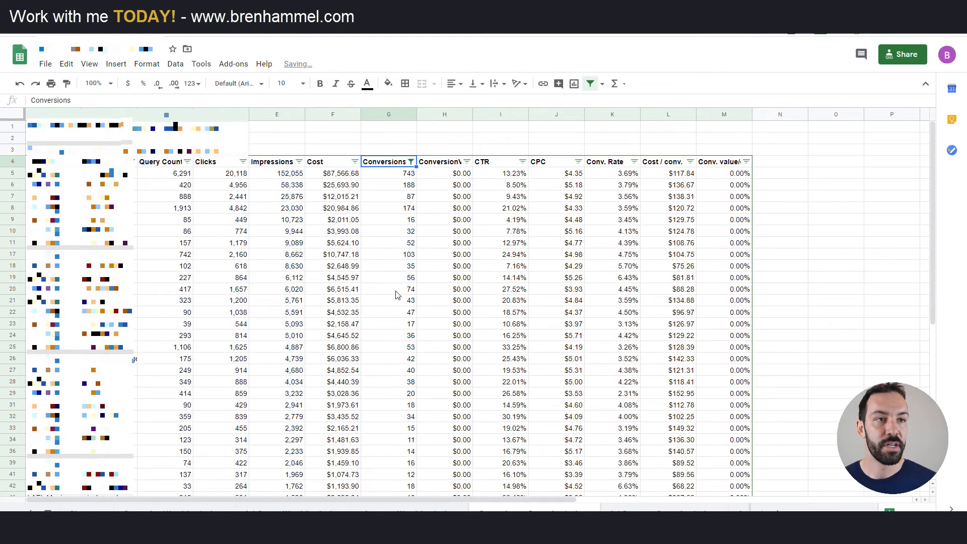
Sort the filtered 2-gram rows by Cost / conv. in A → Z order and review them from first to last
scroll(396, 281, down, 2)
scroll(397, 283, down, 5)
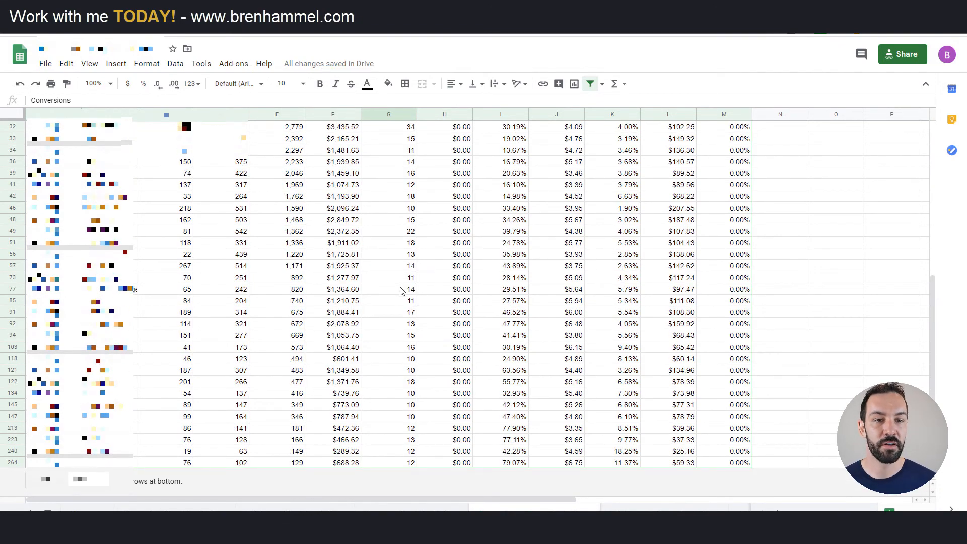
scroll(402, 290, up, 7)
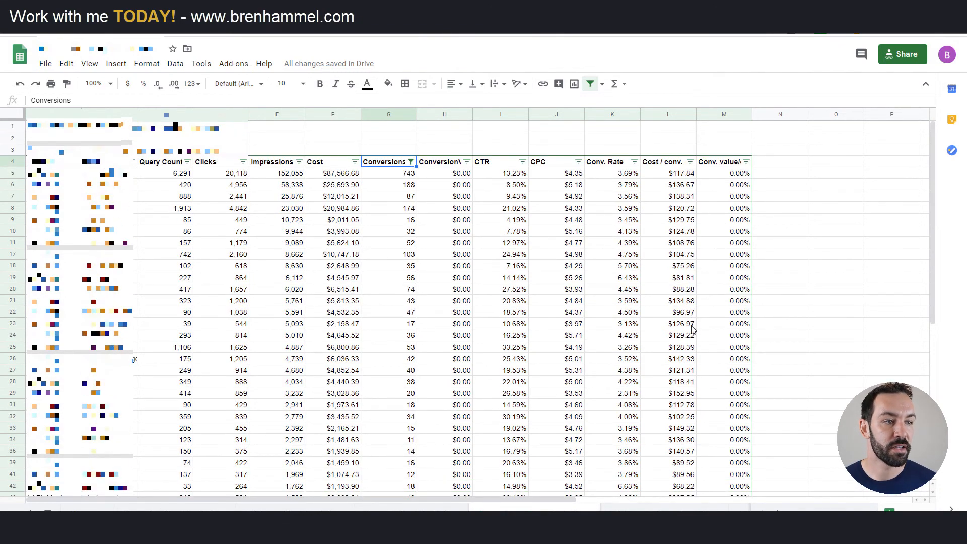
scroll(692, 330, down, 5)
scroll(696, 363, up, 6)
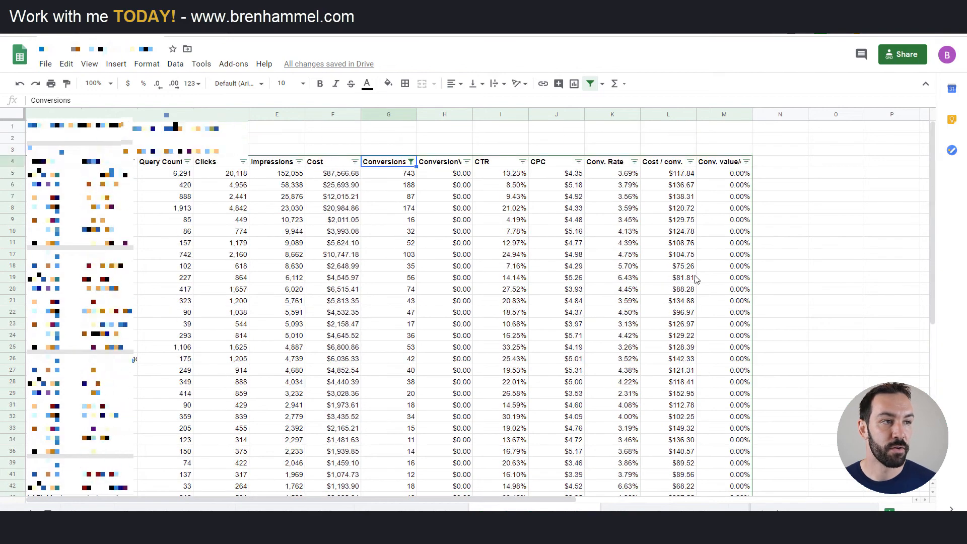
click(690, 162)
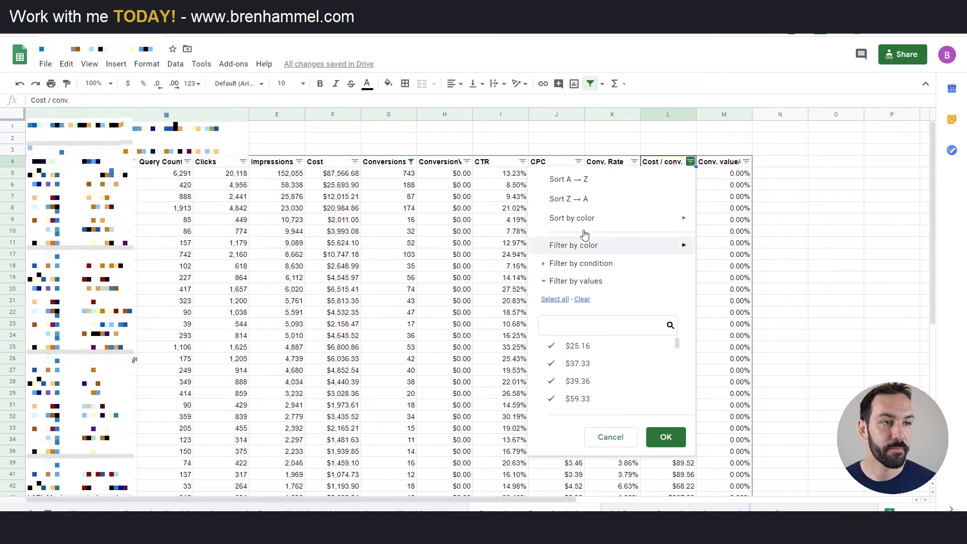
click(571, 180)
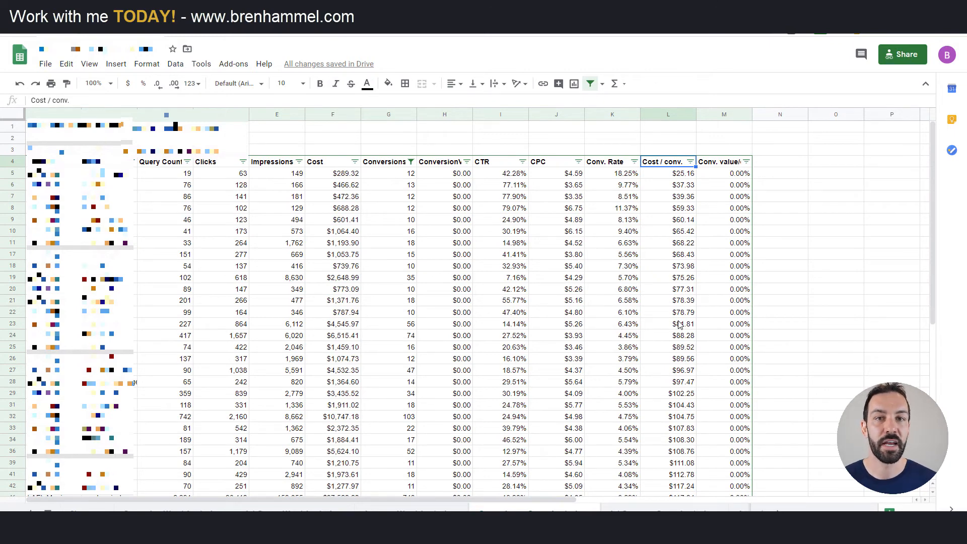
scroll(679, 324, down, 10)
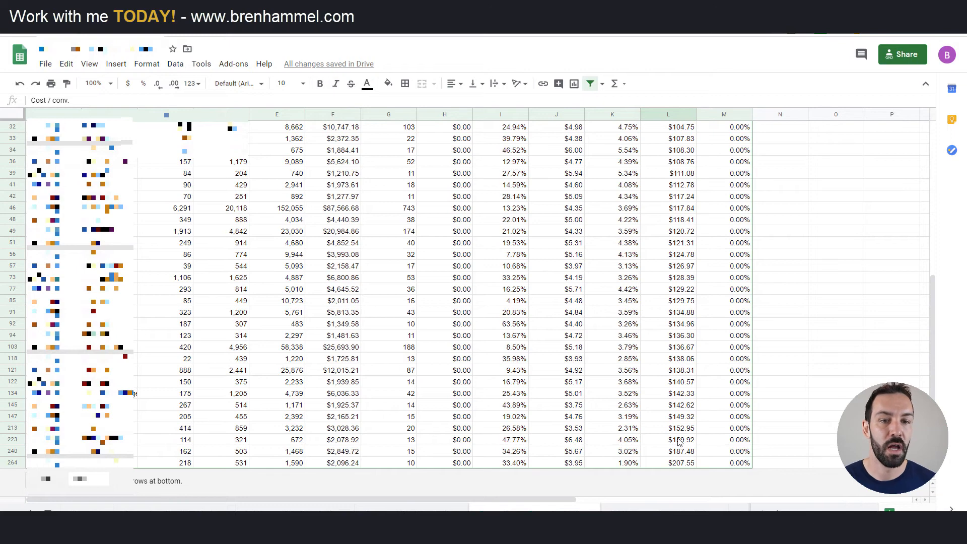
scroll(679, 443, up, 10)
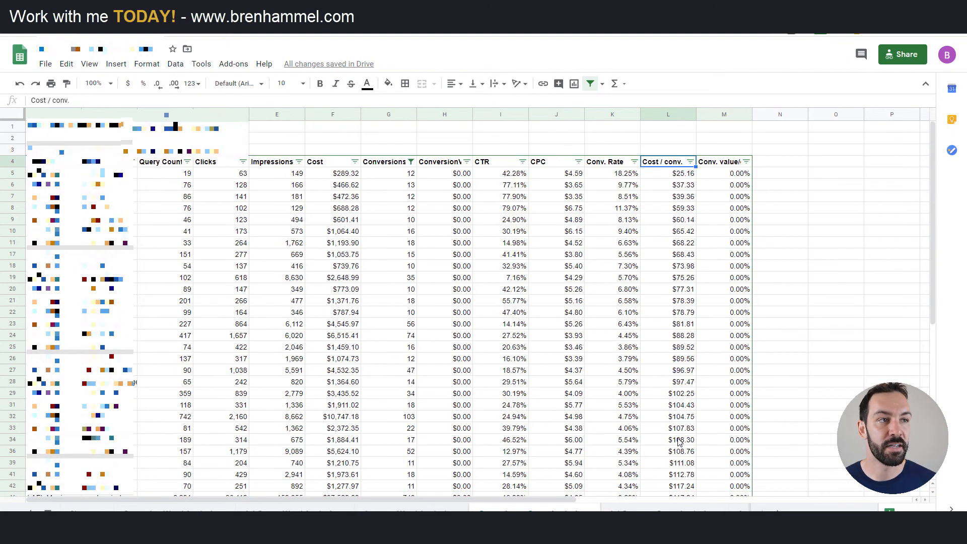
Change the Conversions filter condition to less than or equal to 1
click(411, 161)
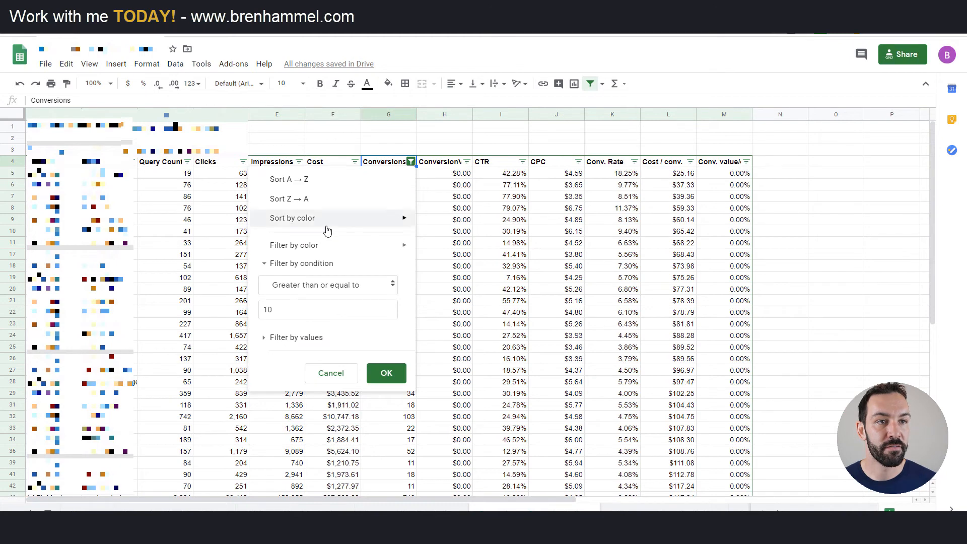
click(304, 284)
click(314, 341)
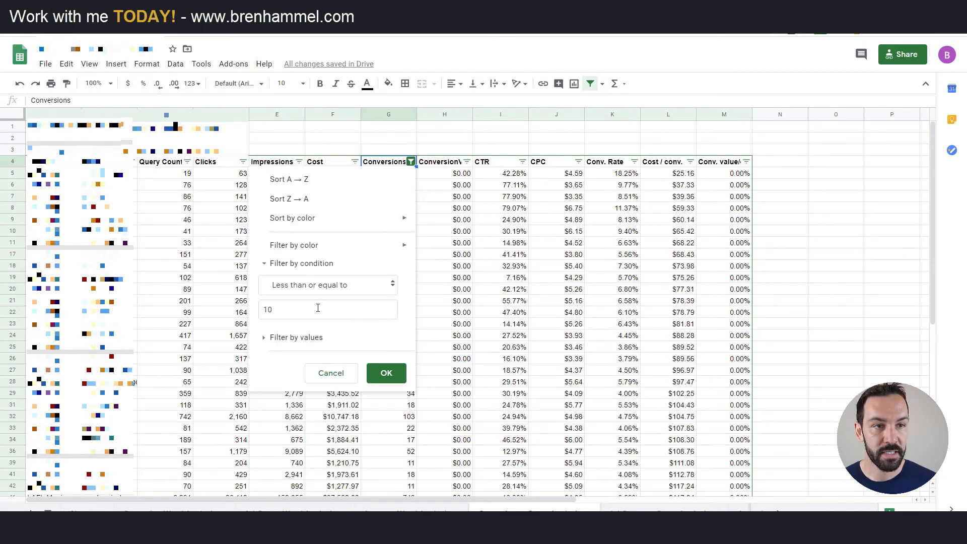
double_click(323, 305)
text(1)
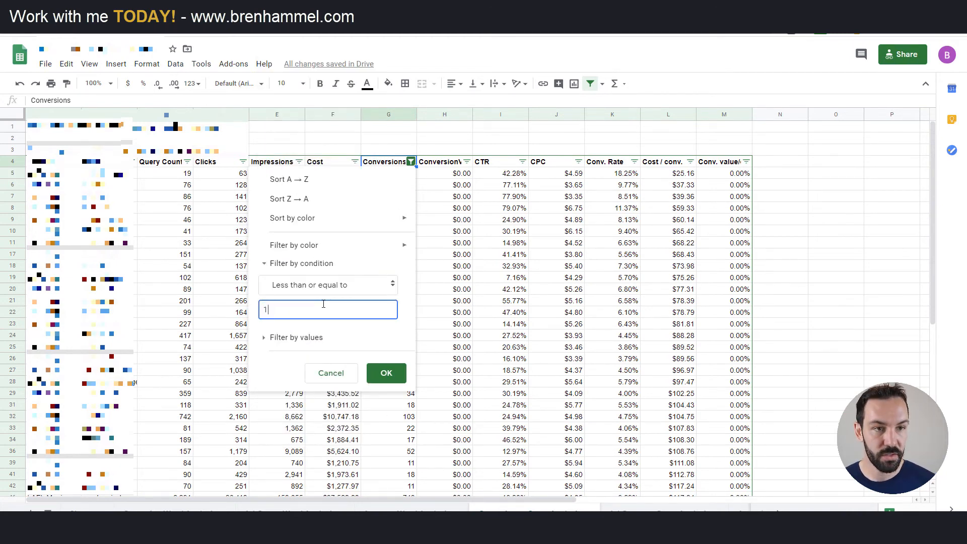
click(393, 372)
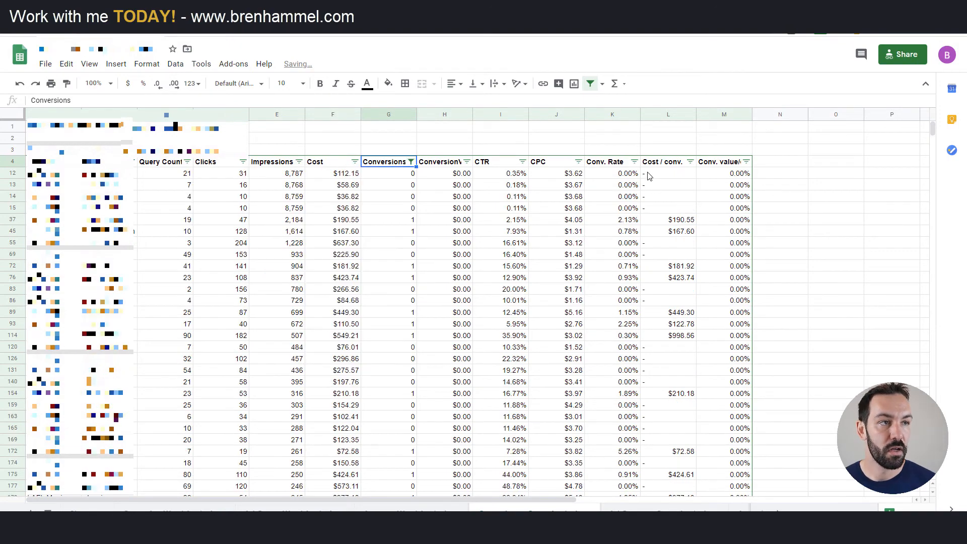
Examine the Cost, Conversions and Cost / conv. values of the low-conversion 2-gram rows, ending back at the table header
scroll(644, 237, down, 10)
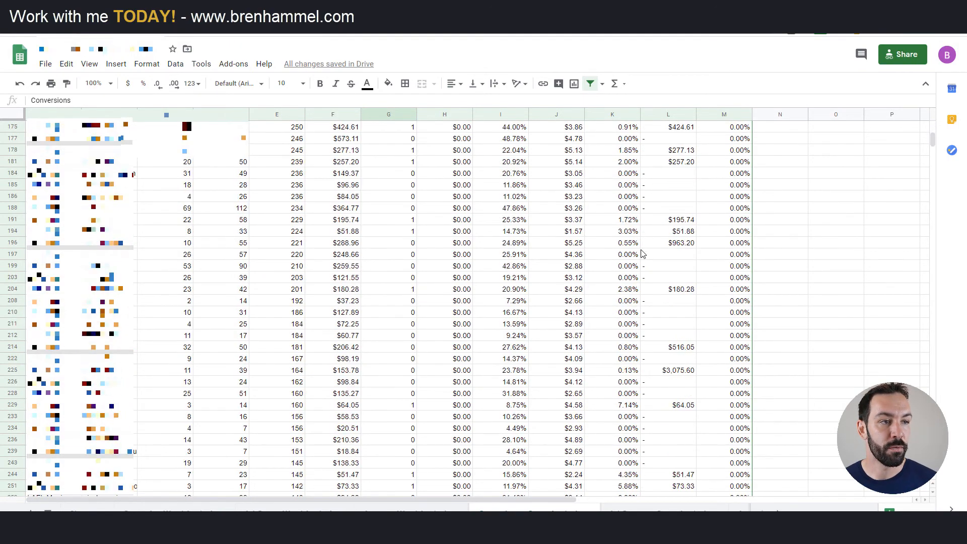
scroll(643, 253, down, 20)
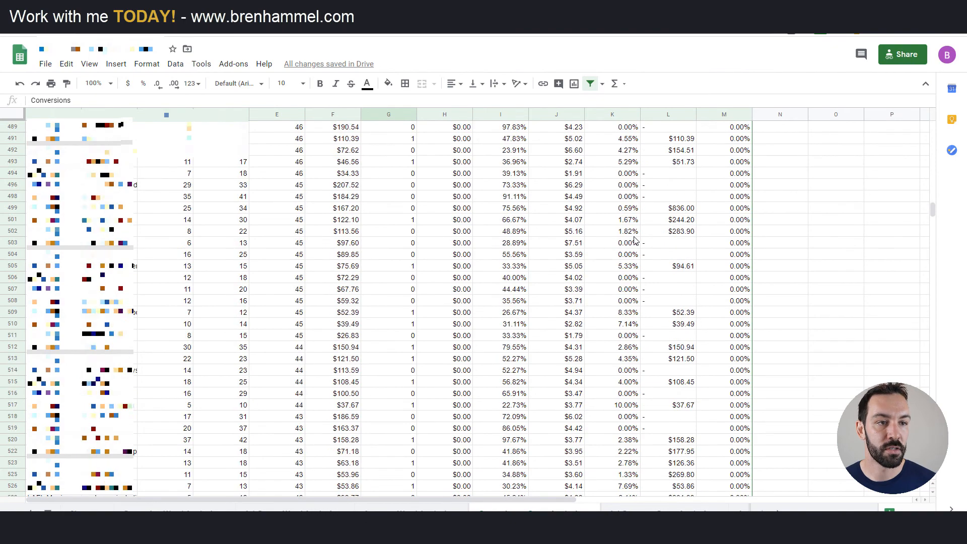
scroll(635, 236, down, 3)
click(413, 265)
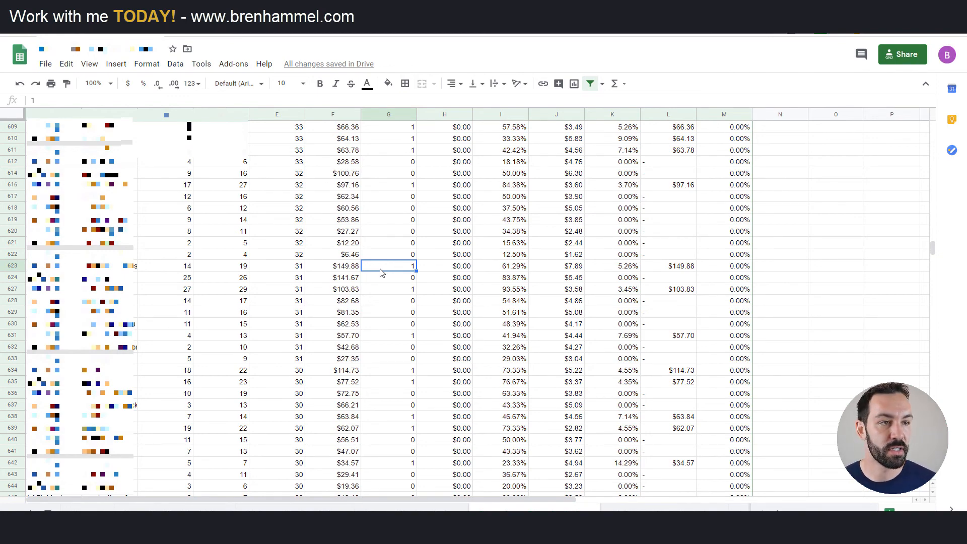
scroll(380, 272, down, 20)
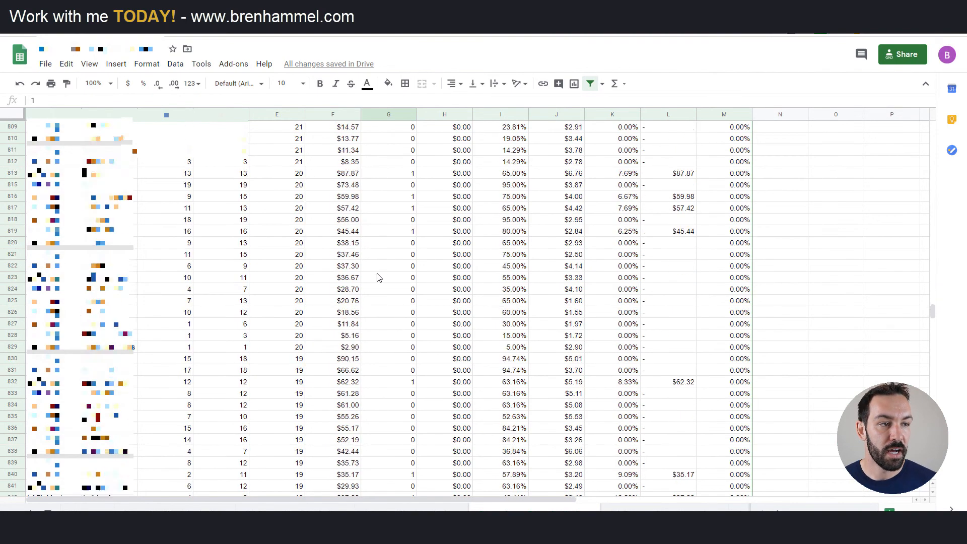
scroll(379, 277, down, 20)
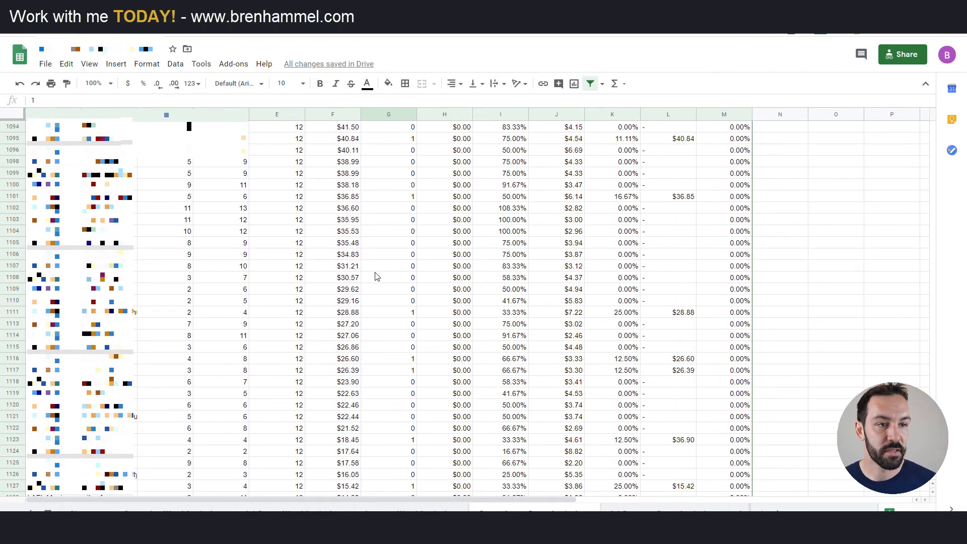
scroll(377, 277, down, 12)
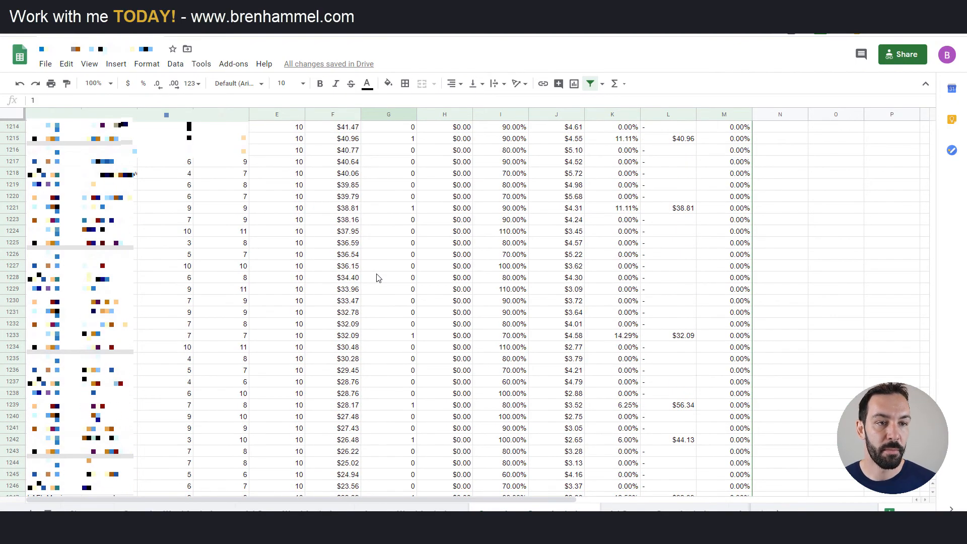
scroll(371, 240, up, 20)
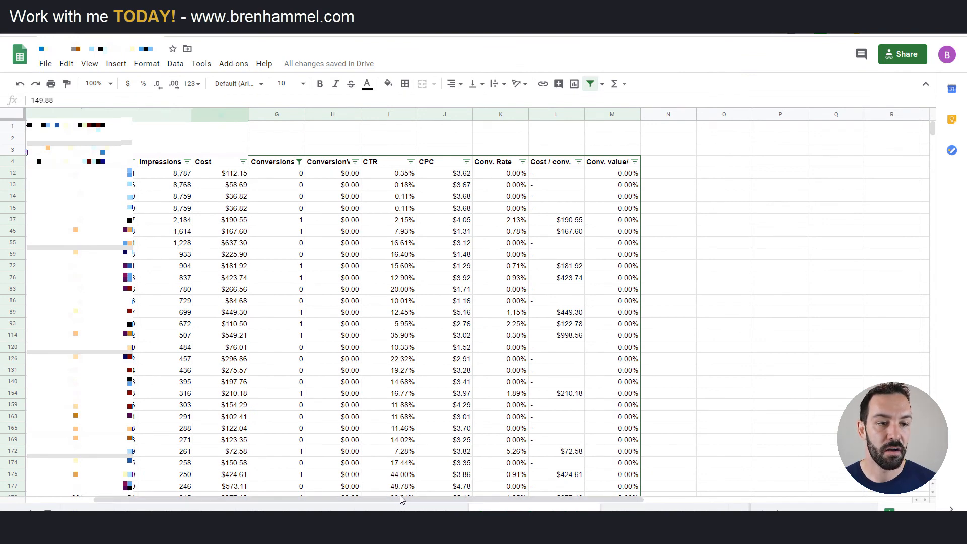
drag(401, 497, 364, 498)
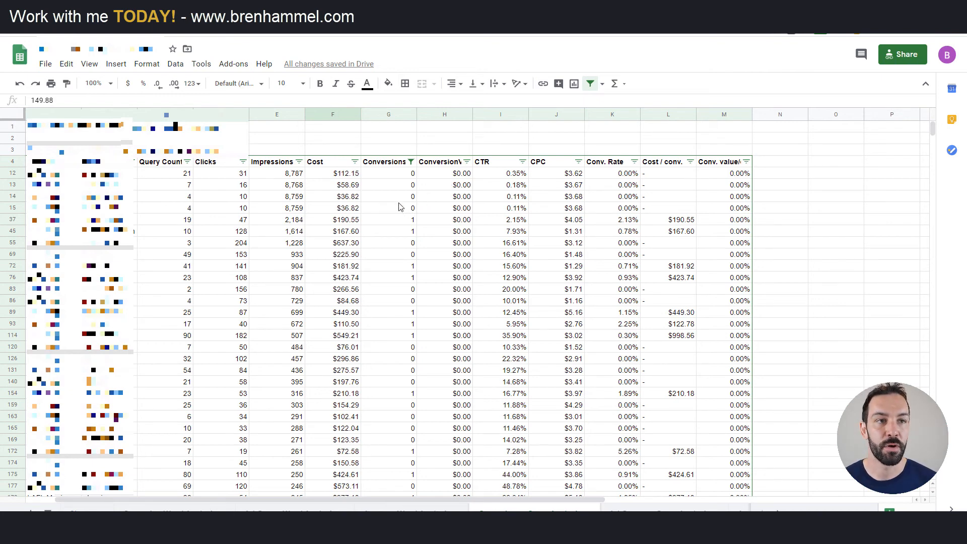
Filter the Cost column to values greater than or equal to 100 and sort it in Z → A order
click(354, 161)
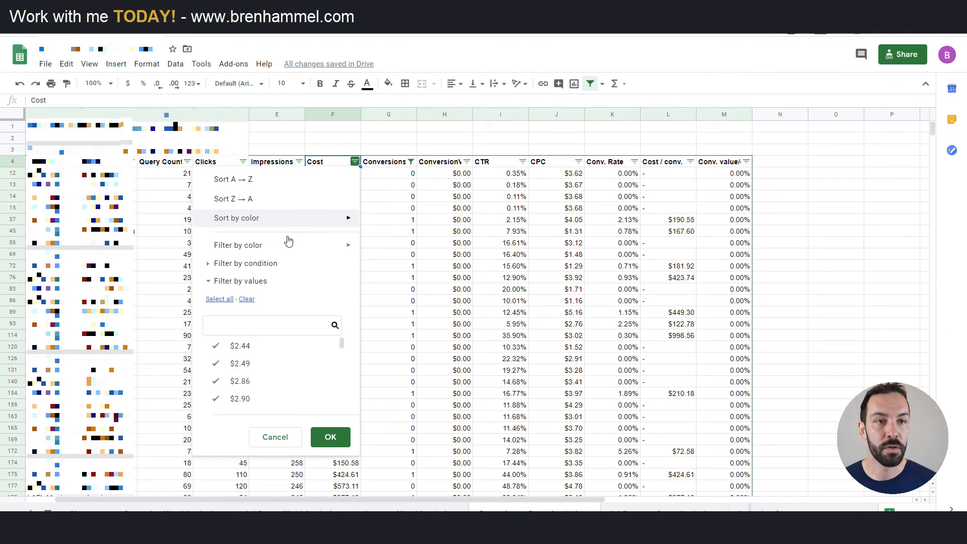
click(271, 264)
click(267, 288)
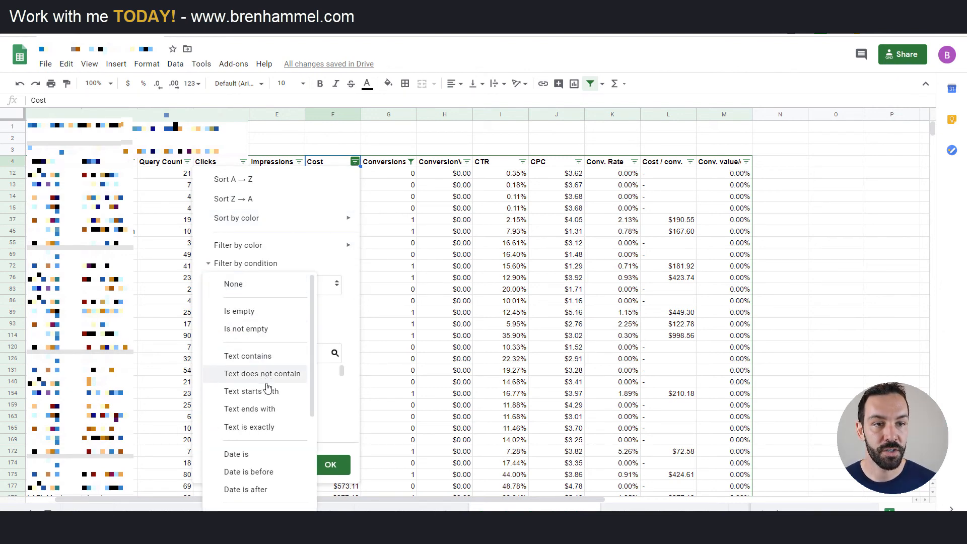
scroll(259, 453, down, 2)
click(260, 452)
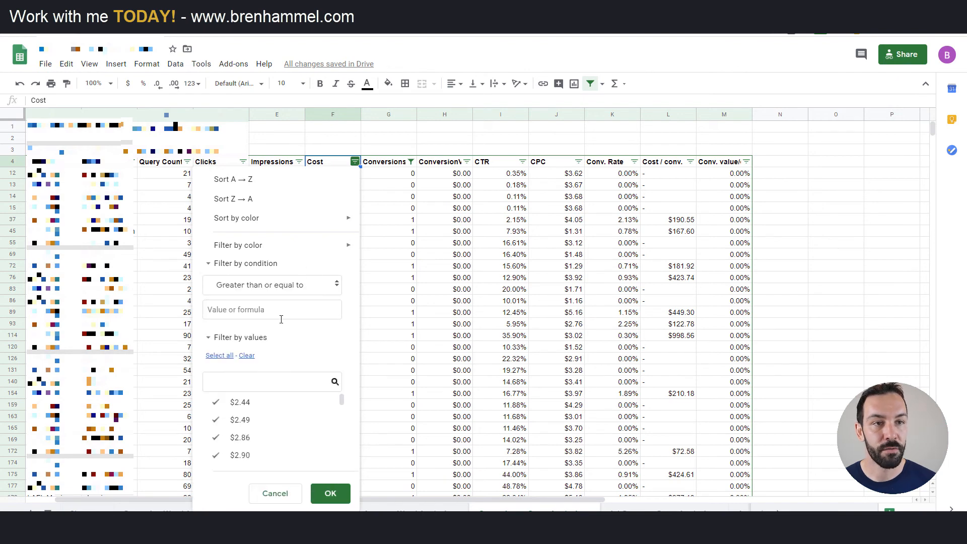
click(279, 315)
text(00)
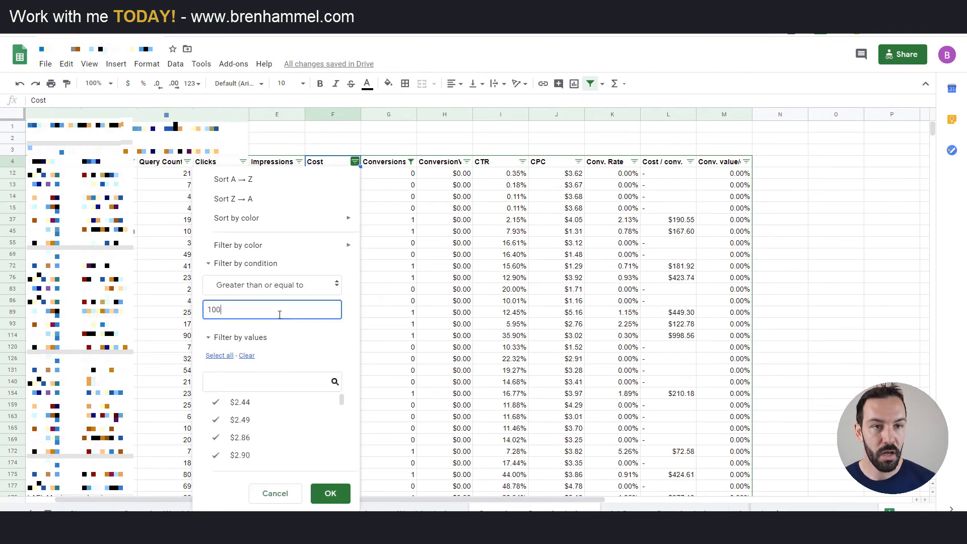
click(328, 493)
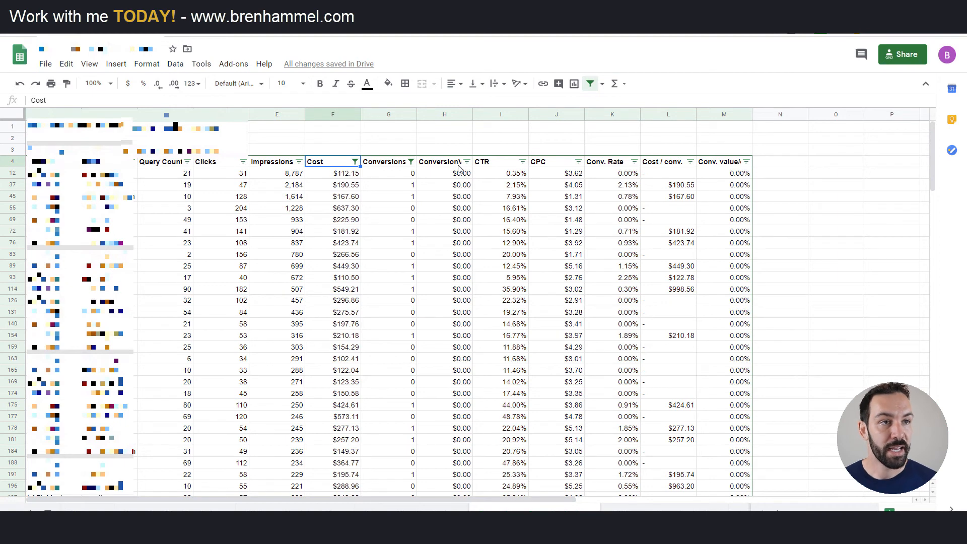
click(355, 161)
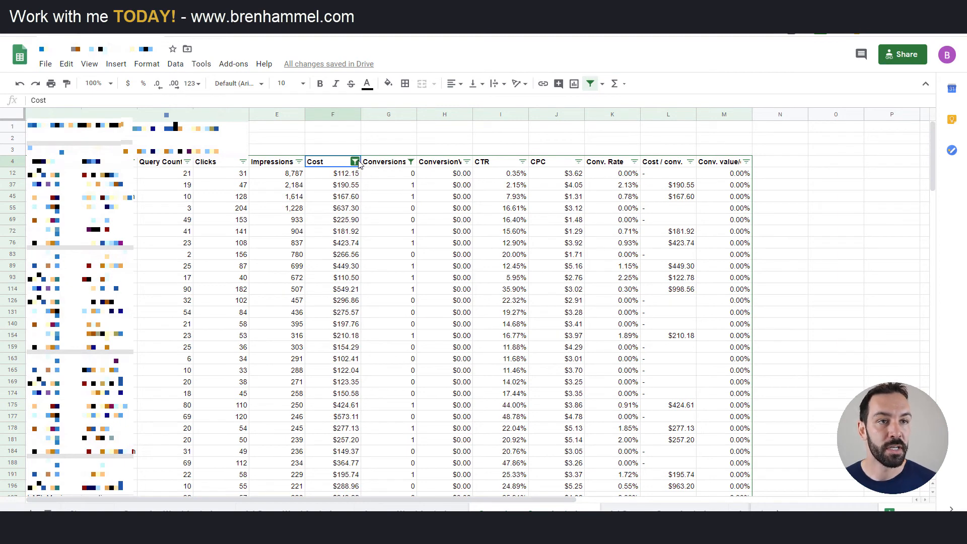
click(242, 200)
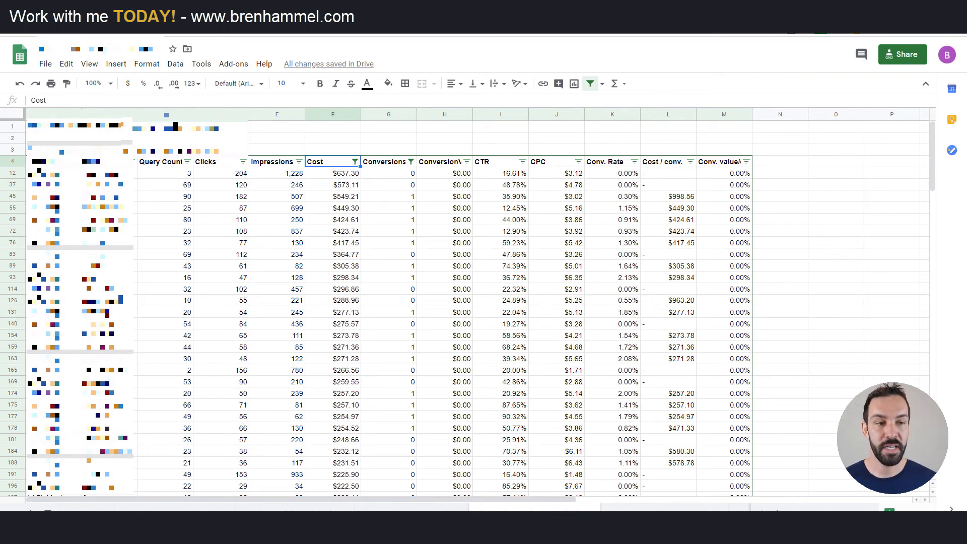
Return to the n-gram sheet filtered by Cost / conv. and look through its rows
click(212, 510)
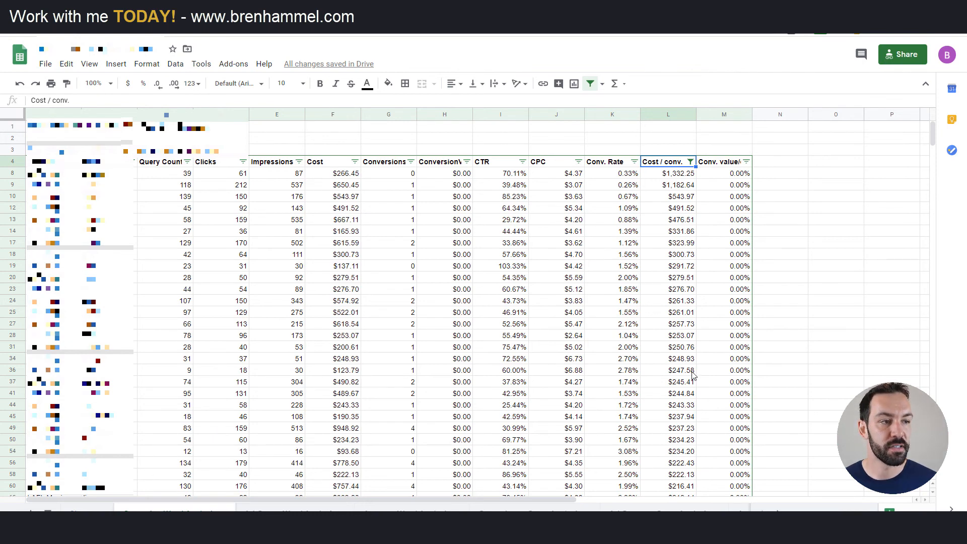
scroll(680, 257, down, 20)
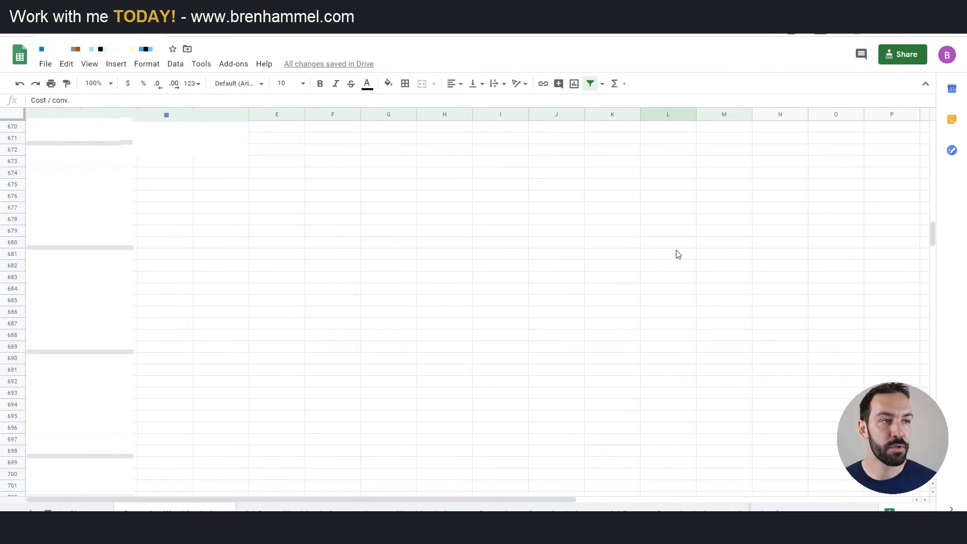
Look back over the last rows of the n-gram sheet filtered by Cost / conv. and switch to the Search terms report spreadsheet
scroll(677, 254, up, 10)
scroll(678, 254, down, 3)
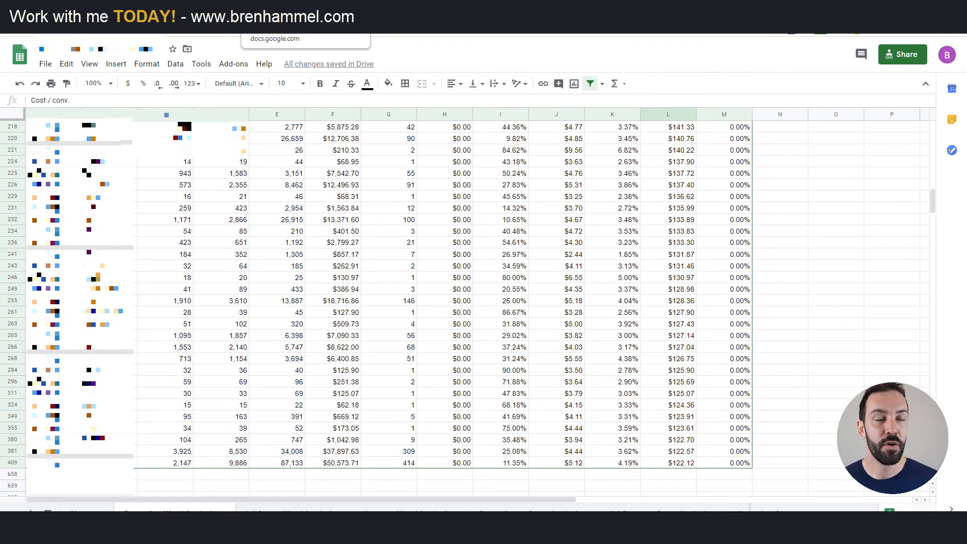
click(297, 9)
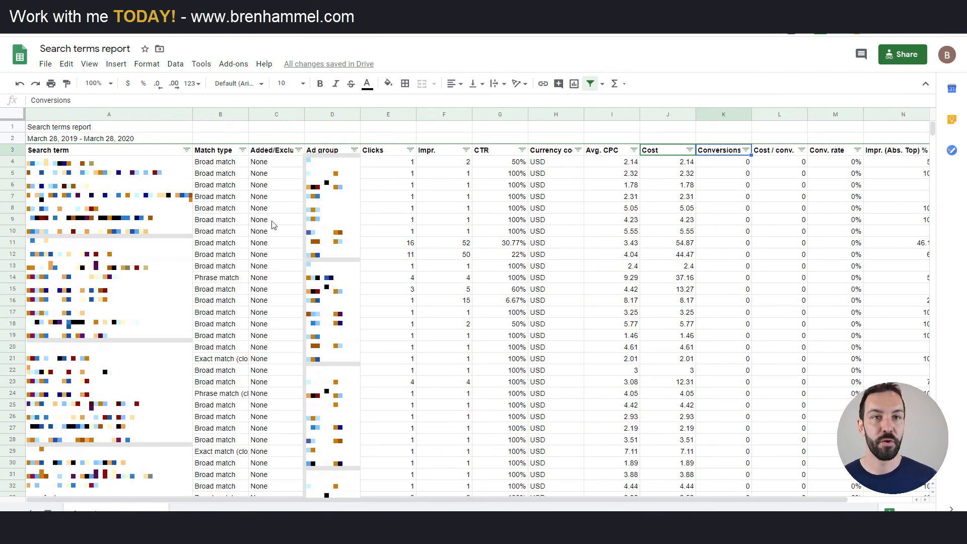
Filter the Search term column of the report by the condition Text contains "tour"
click(187, 150)
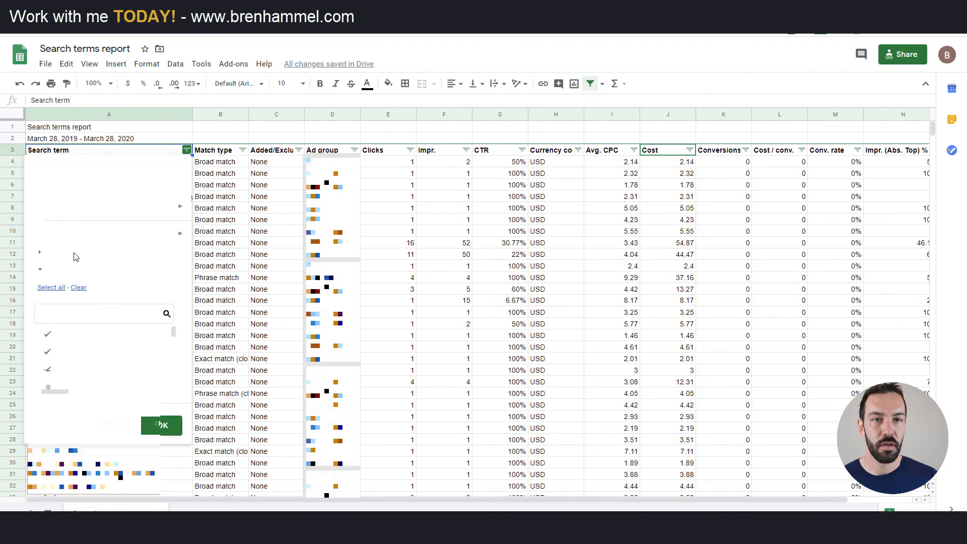
click(79, 288)
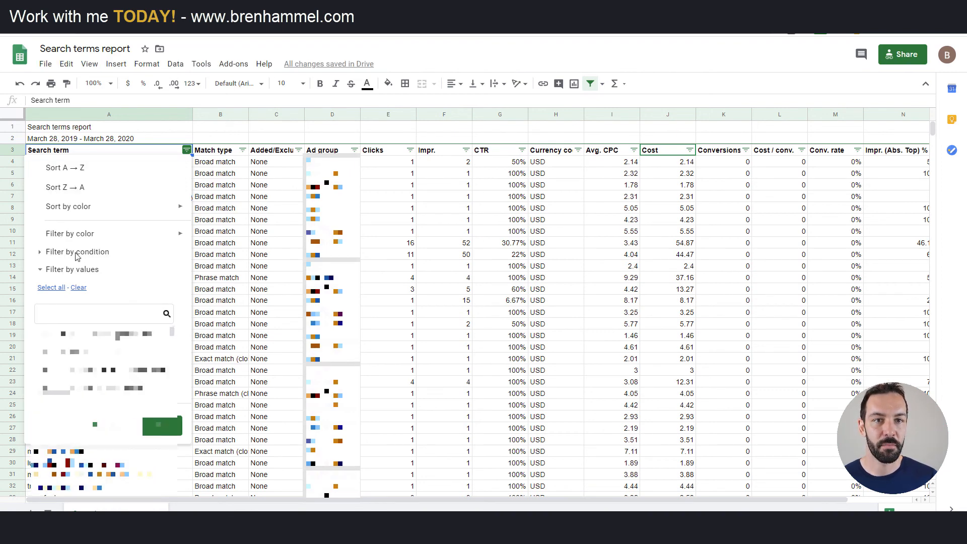
click(77, 254)
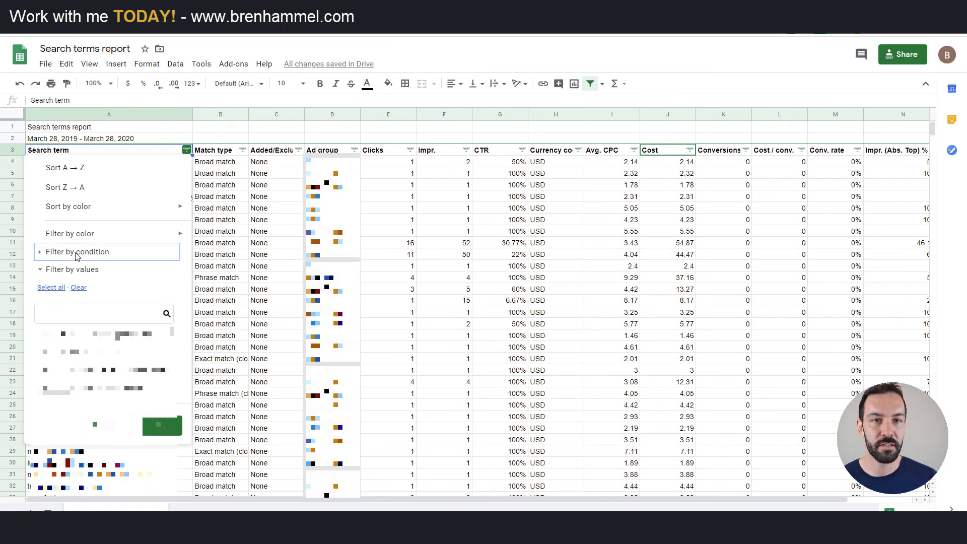
click(101, 281)
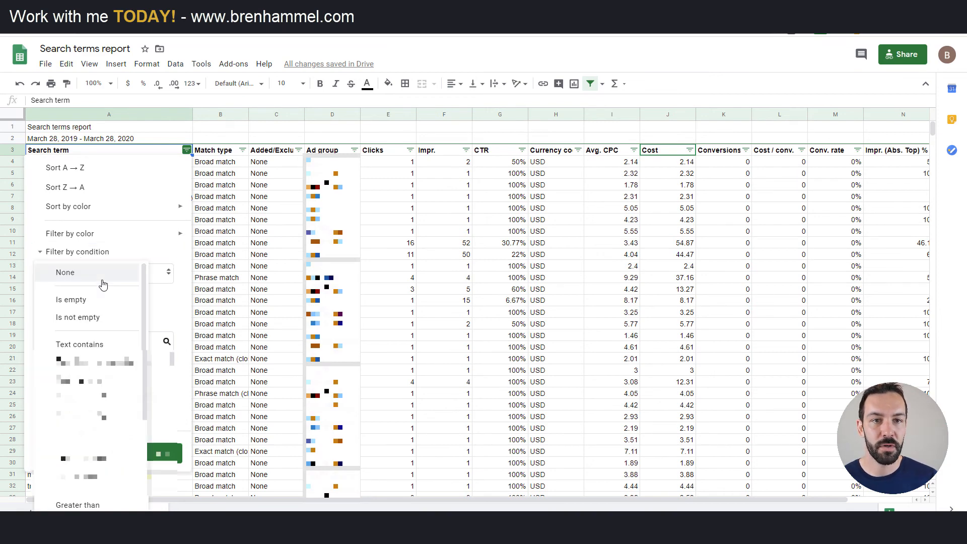
click(98, 342)
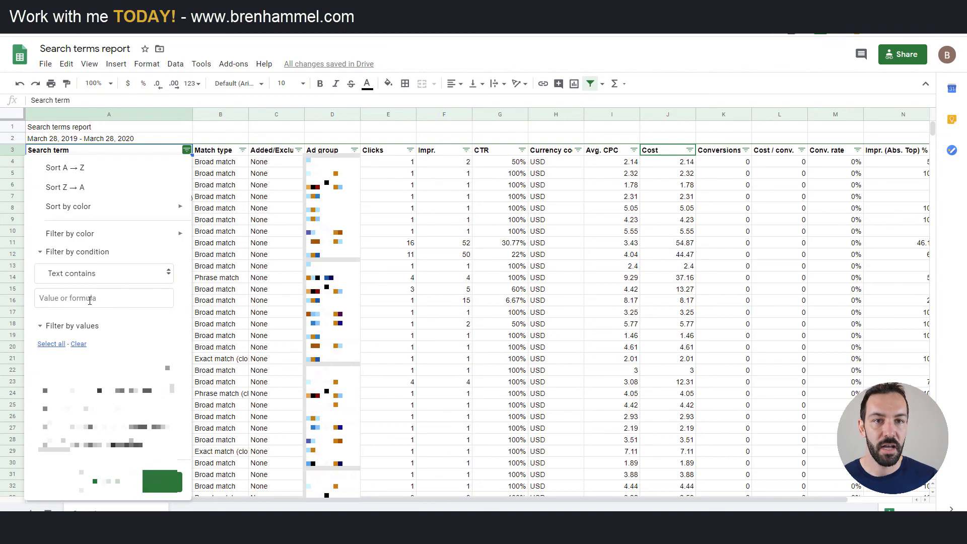
click(87, 300)
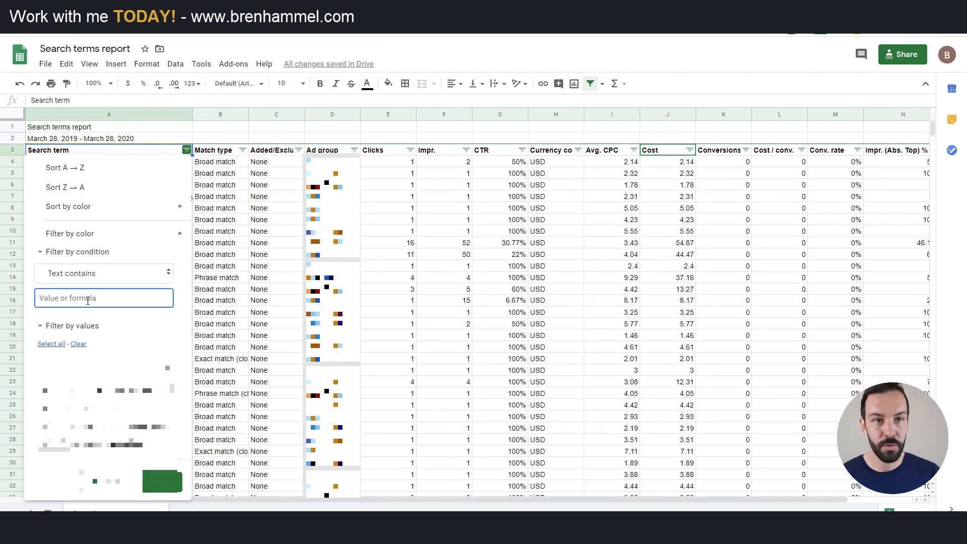
key(ctrl+v)
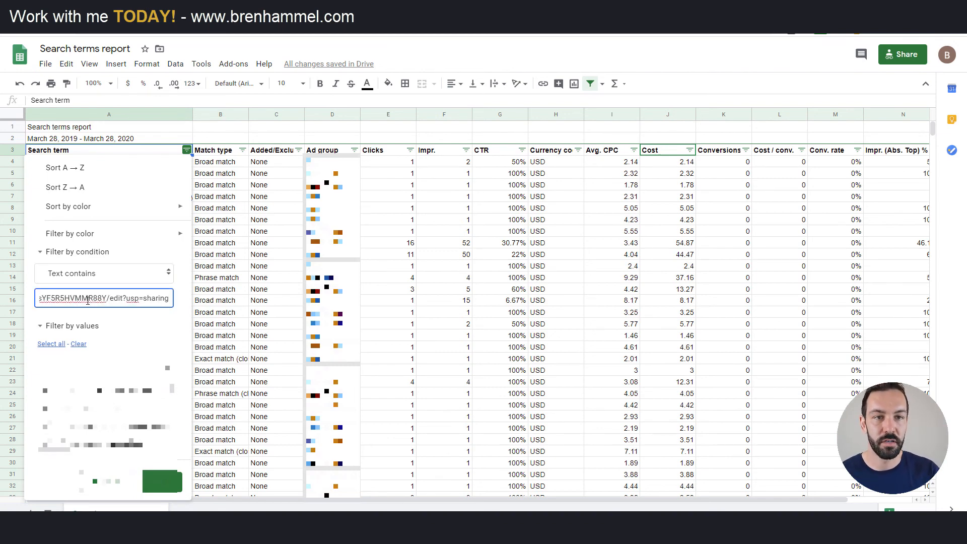
key(ctrl+a)
key(BackSpace)
text(tour)
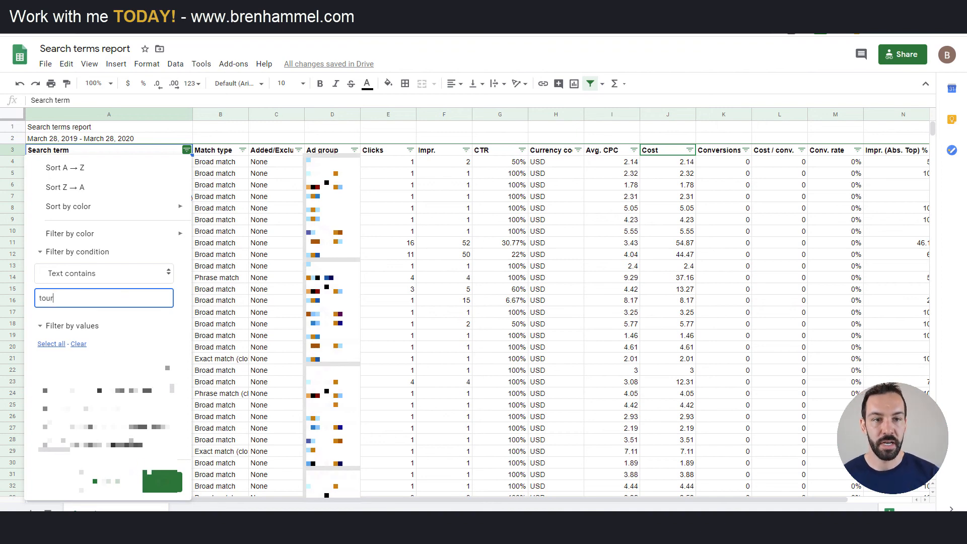
click(155, 485)
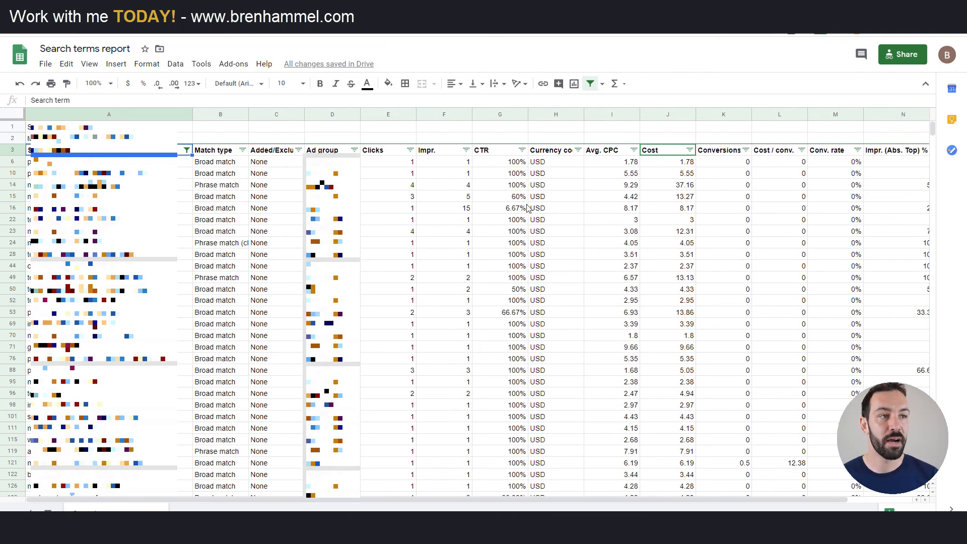
Sort the filtered search terms Z → A by Cost, followed by Z → A by Cost / conv
click(690, 150)
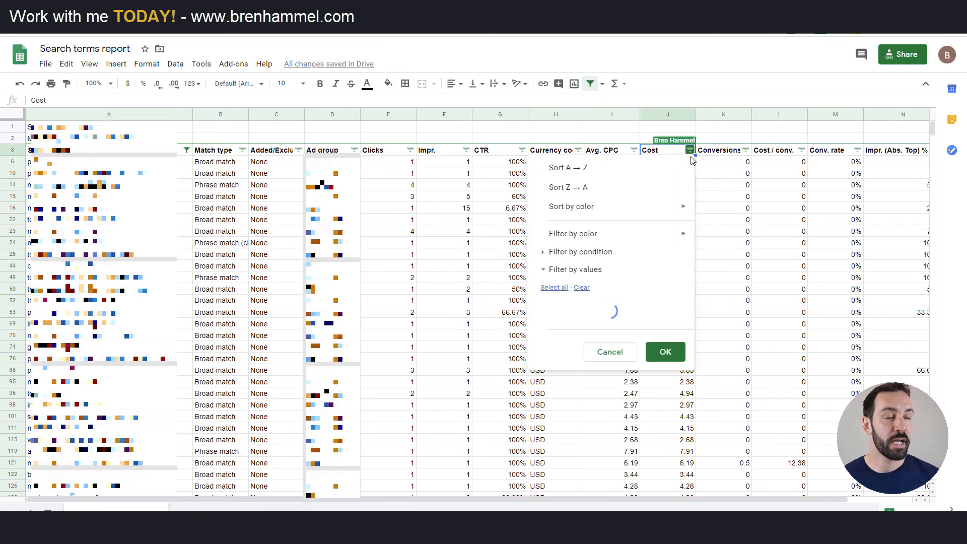
click(582, 189)
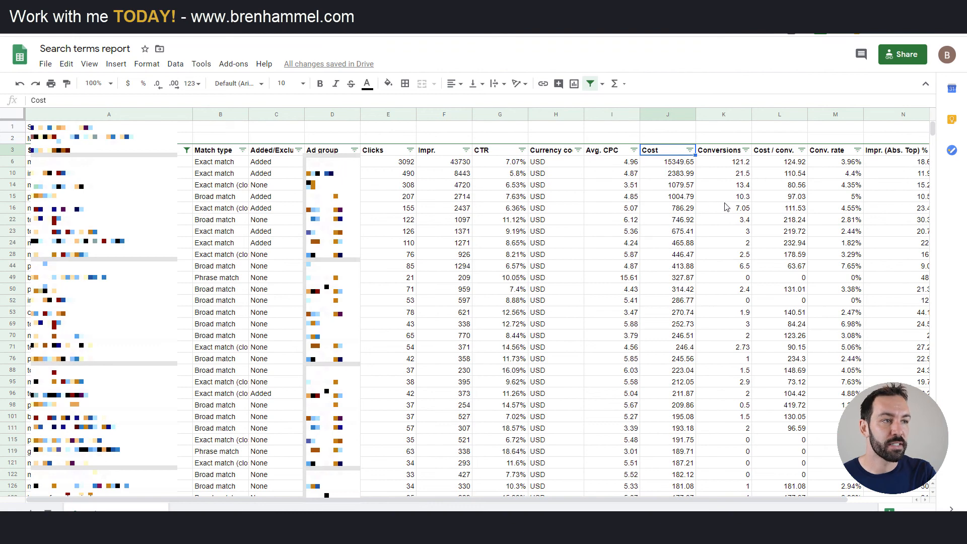
click(801, 151)
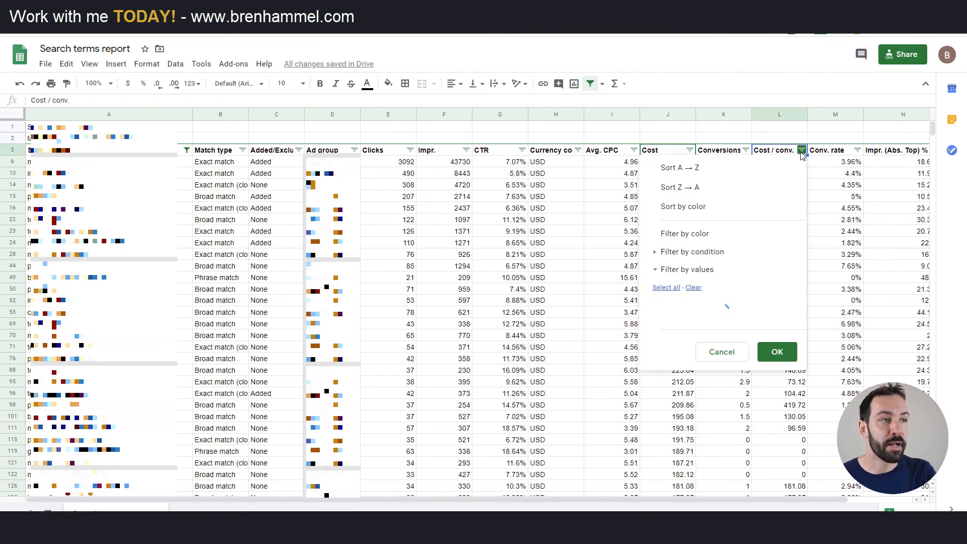
click(667, 188)
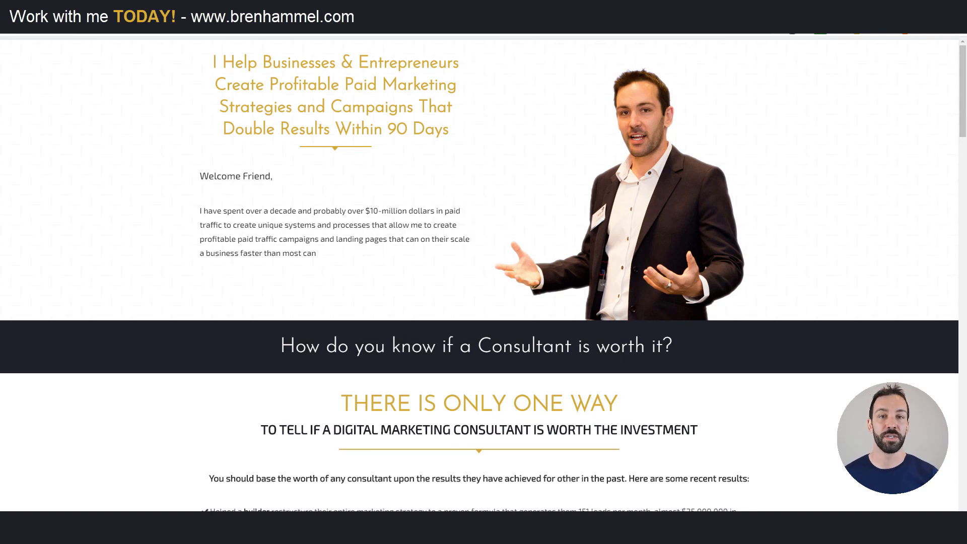
Look through the consultant's recent results on the brenhammel.com page and open the consultation booking form
scroll(642, 246, down, 8)
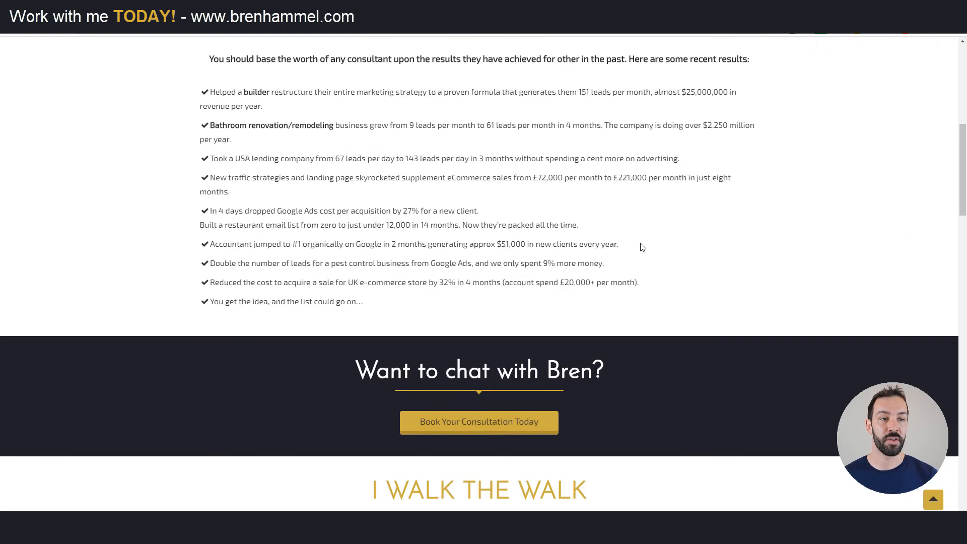
scroll(642, 246, down, 2)
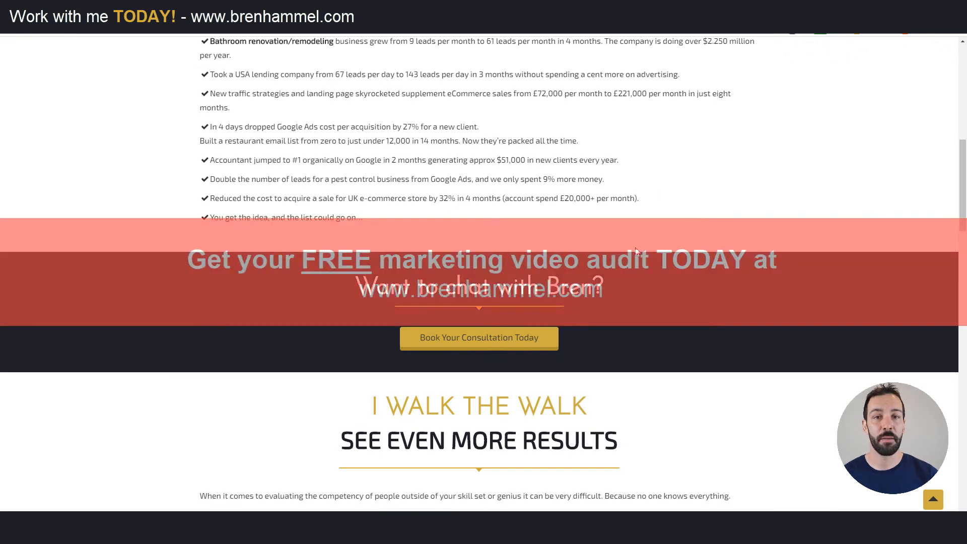
click(510, 343)
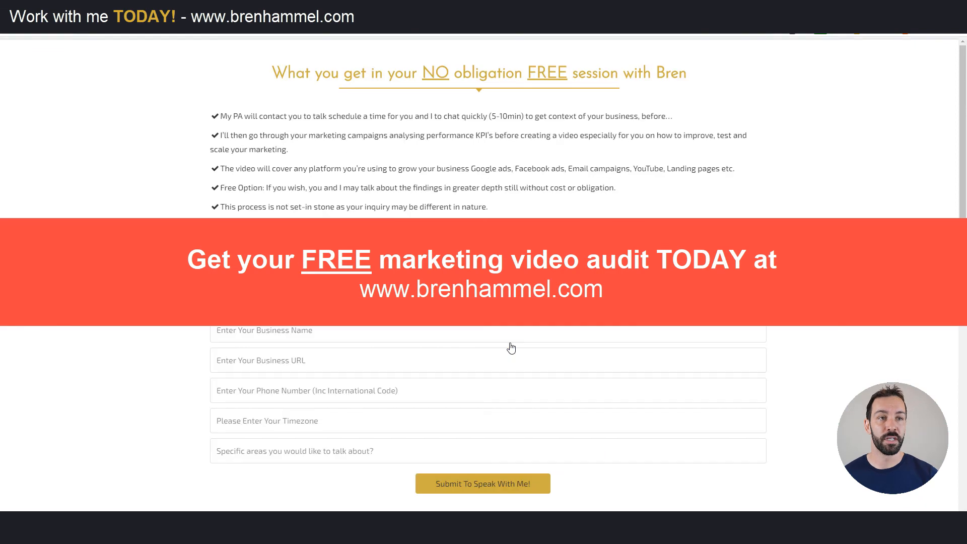